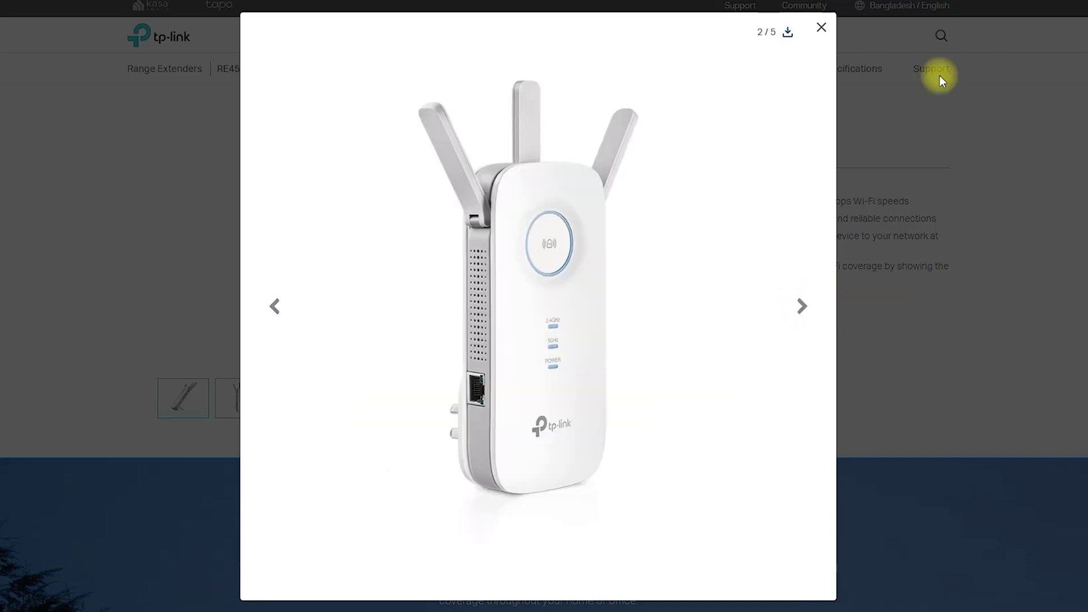
Mark the Ethernet port, browse all five RE450 product photos, then close the gallery
mouse_move(455, 437)
mouse_down()
mouse_move(454, 359)
mouse_move(486, 422)
mouse_up()
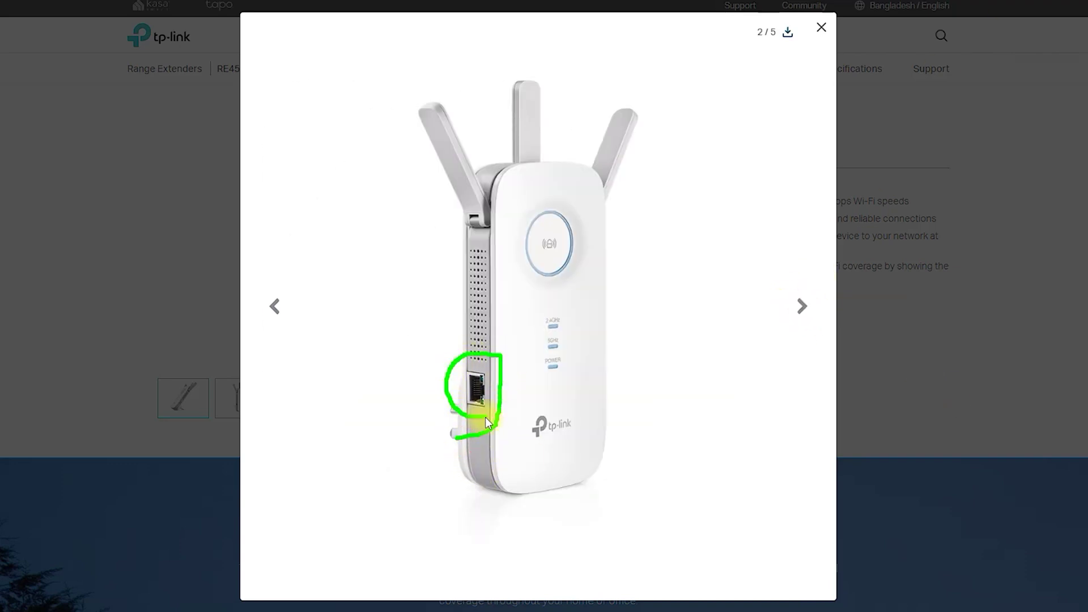
click(802, 306)
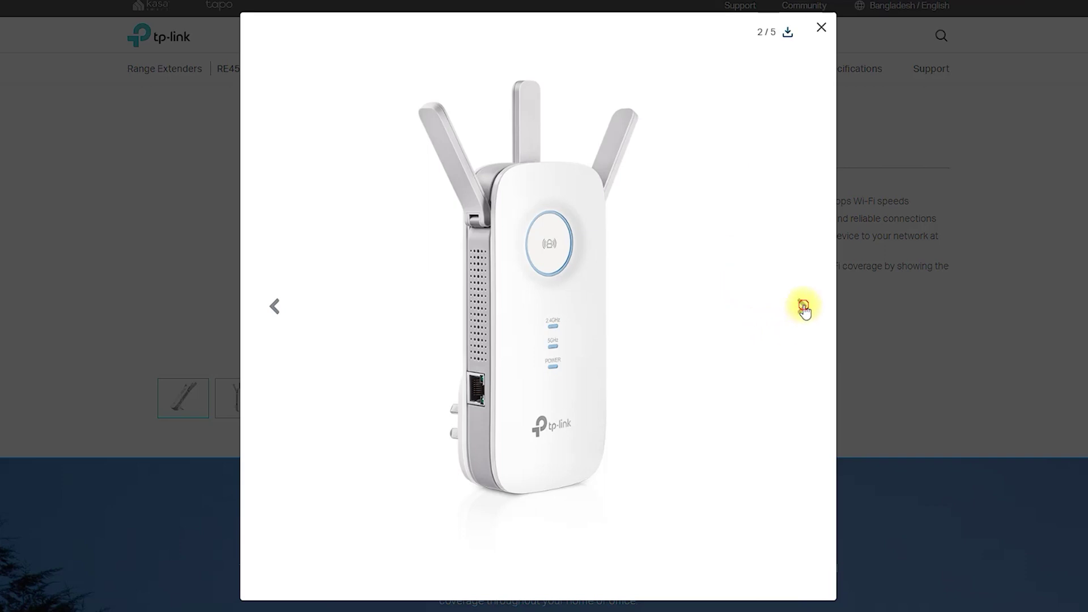
click(800, 315)
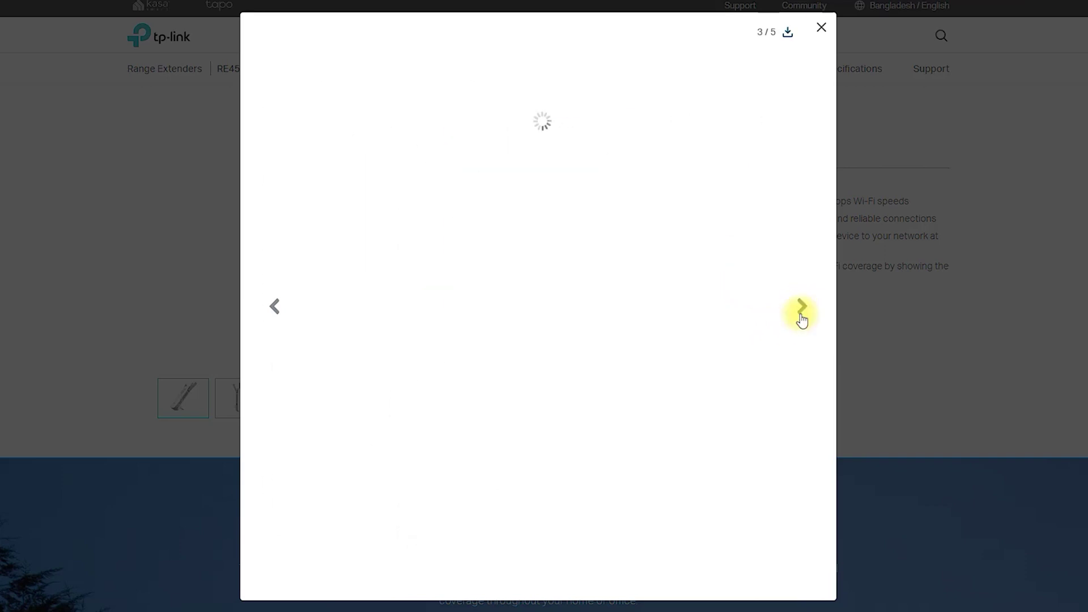
click(801, 309)
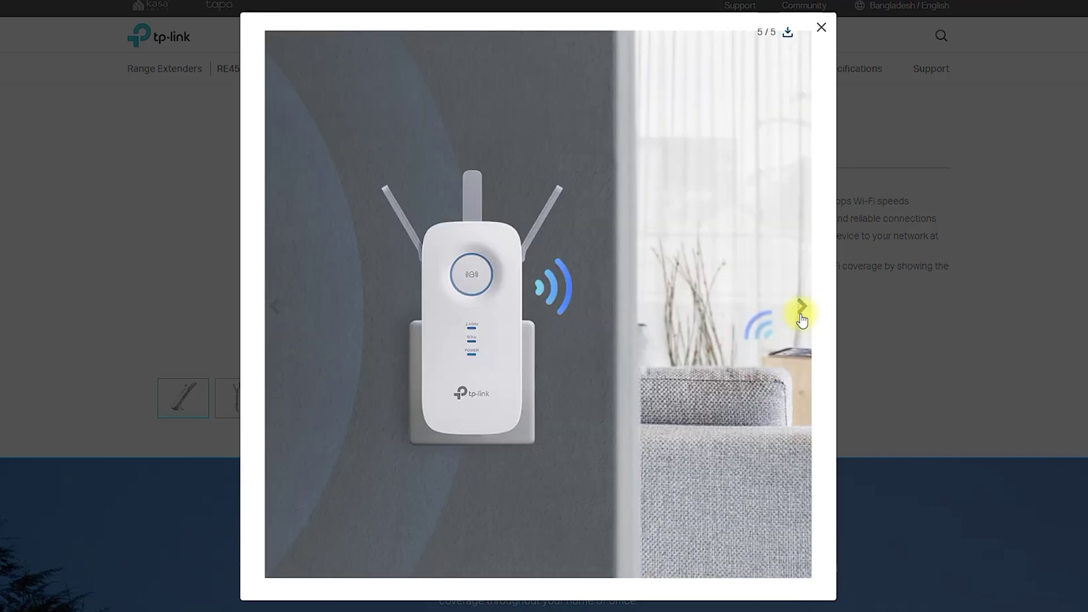
click(800, 313)
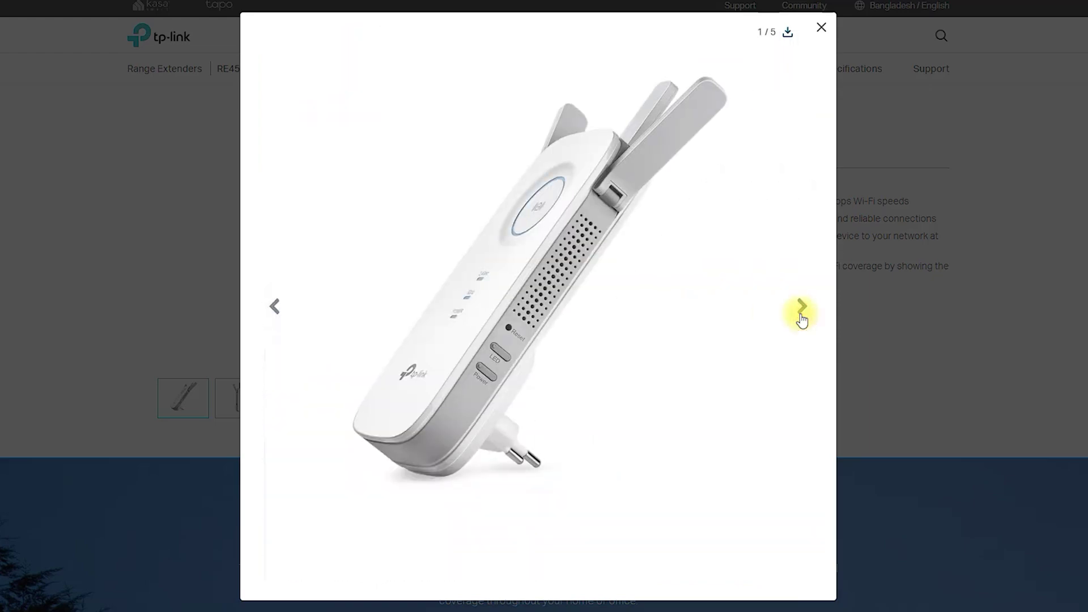
click(801, 315)
Scroll the RE450 Overview page from the coverage banner down to the footer
click(821, 27)
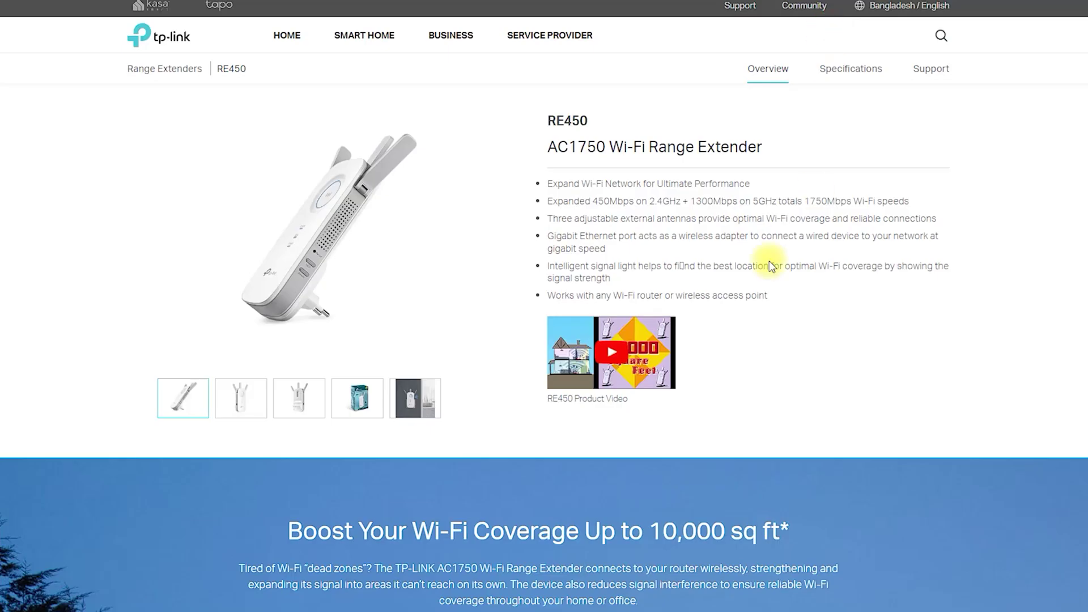
scroll(683, 307, down, 3)
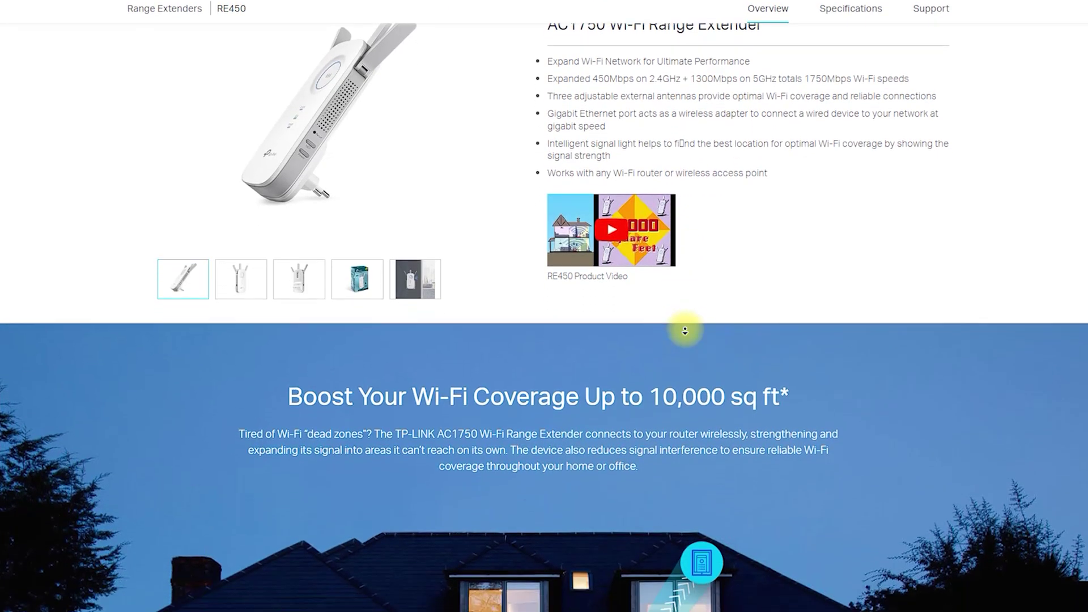
scroll(684, 331, down, 4)
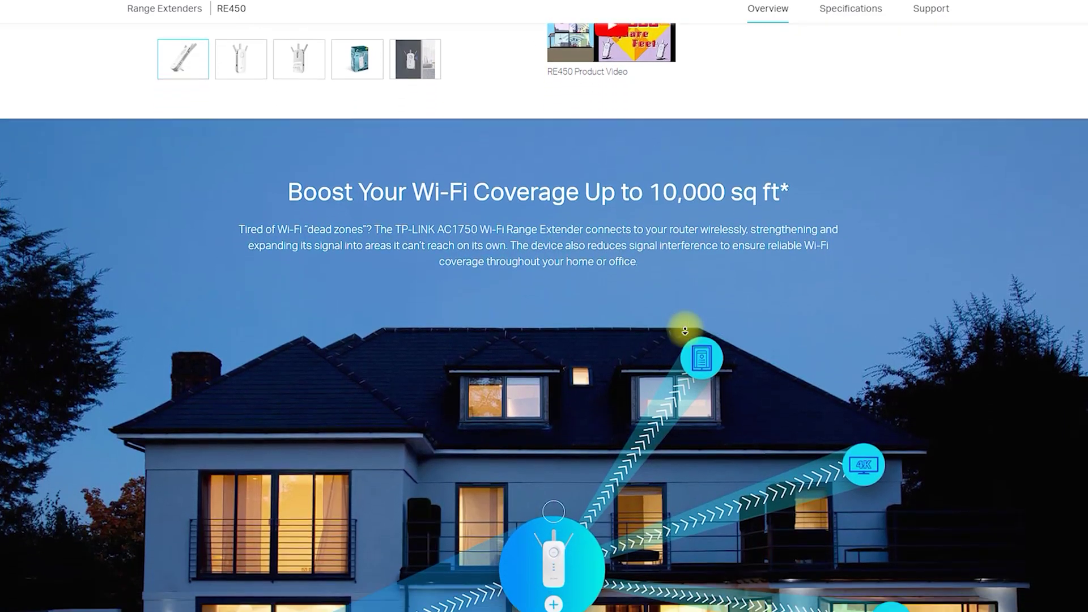
scroll(684, 330, down, 4)
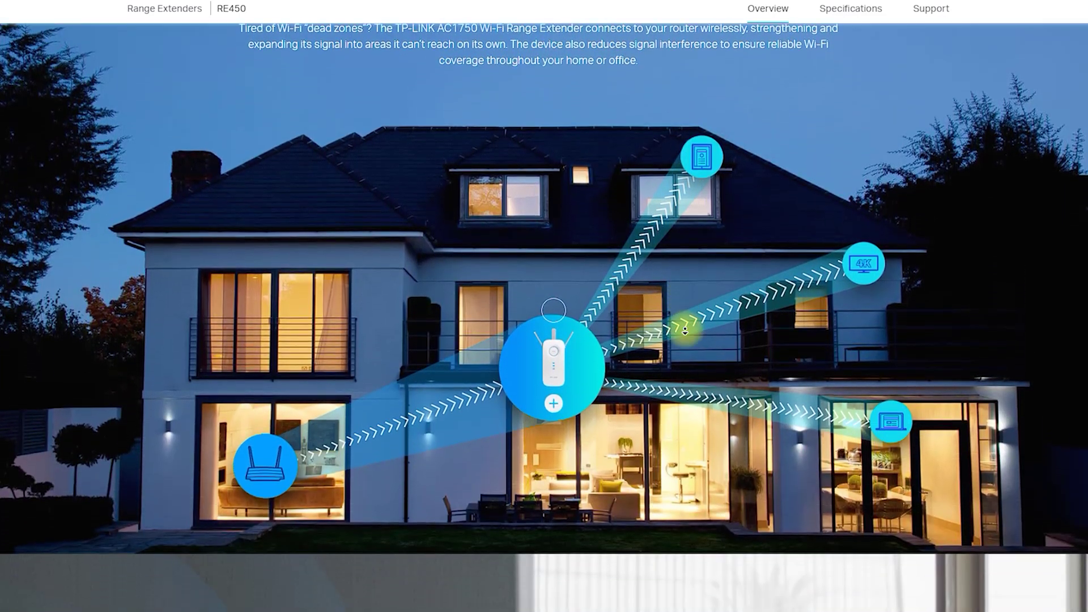
scroll(685, 331, down, 4)
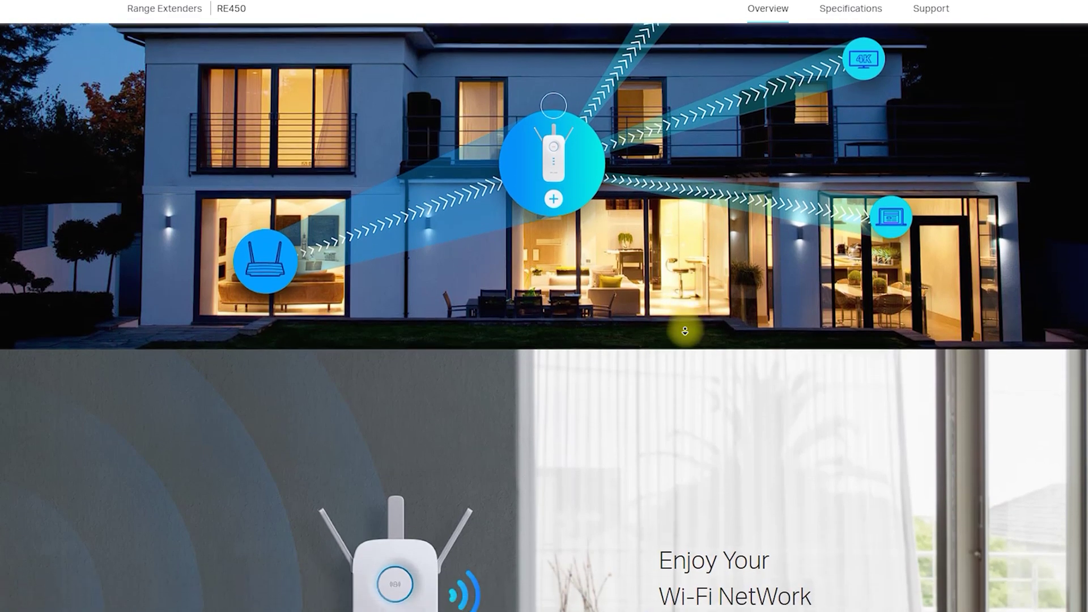
scroll(684, 330, down, 4)
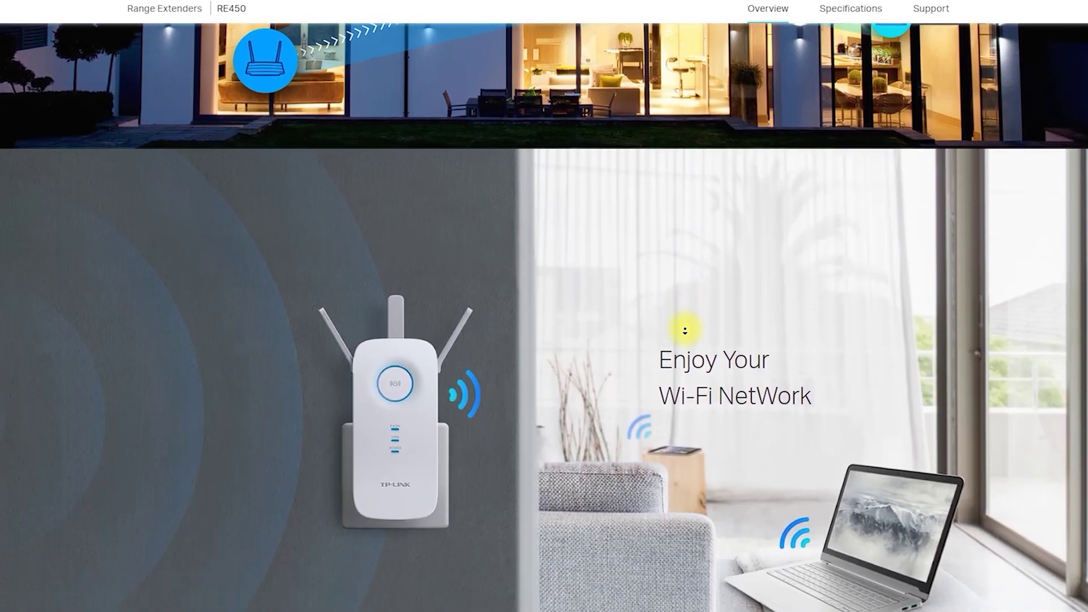
scroll(684, 330, down, 4)
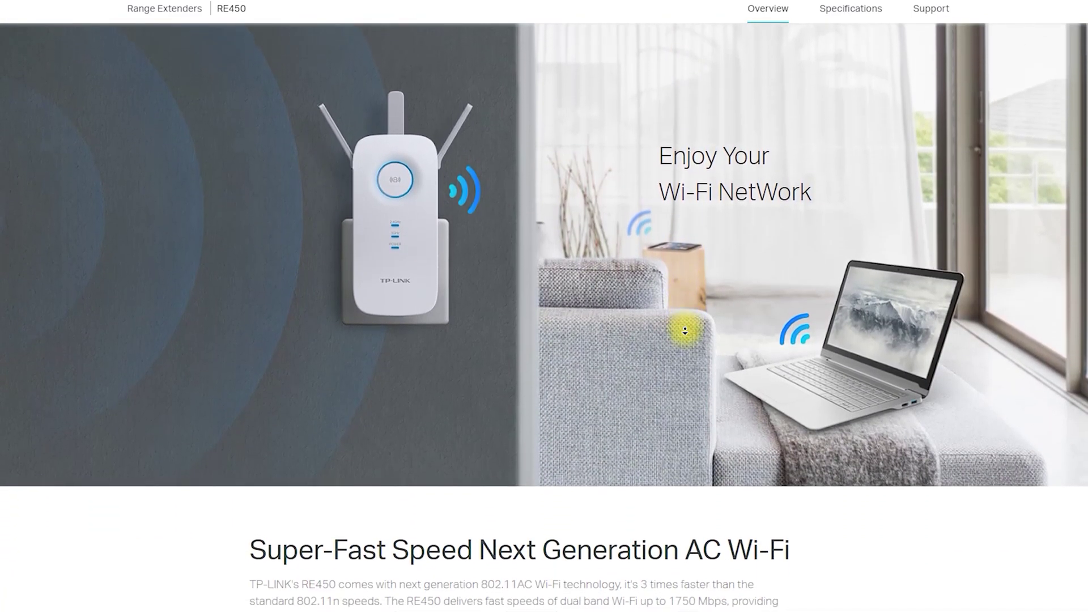
scroll(684, 330, down, 4)
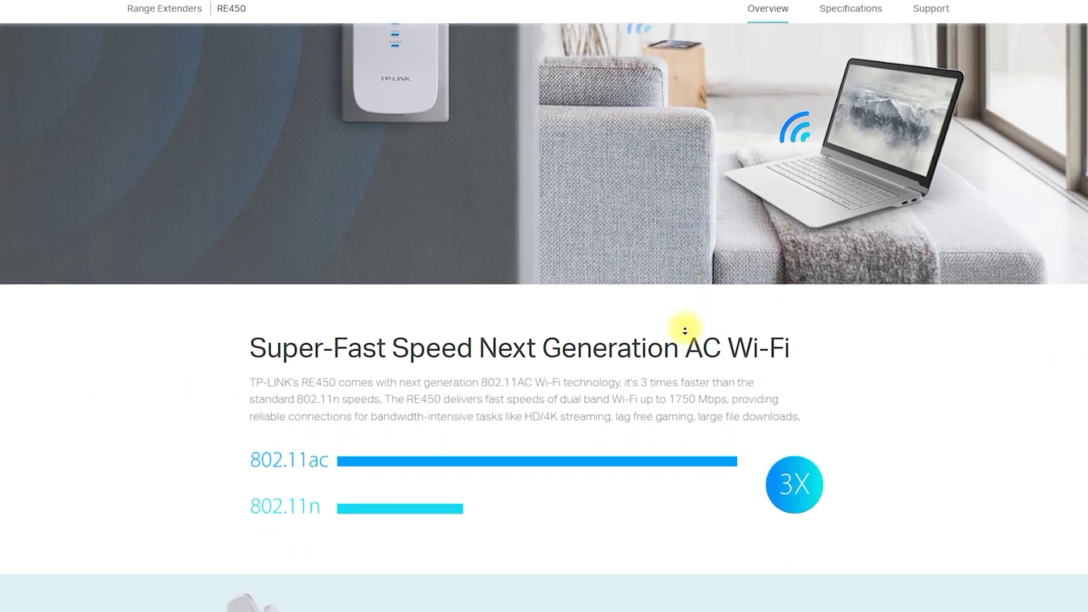
scroll(685, 331, down, 4)
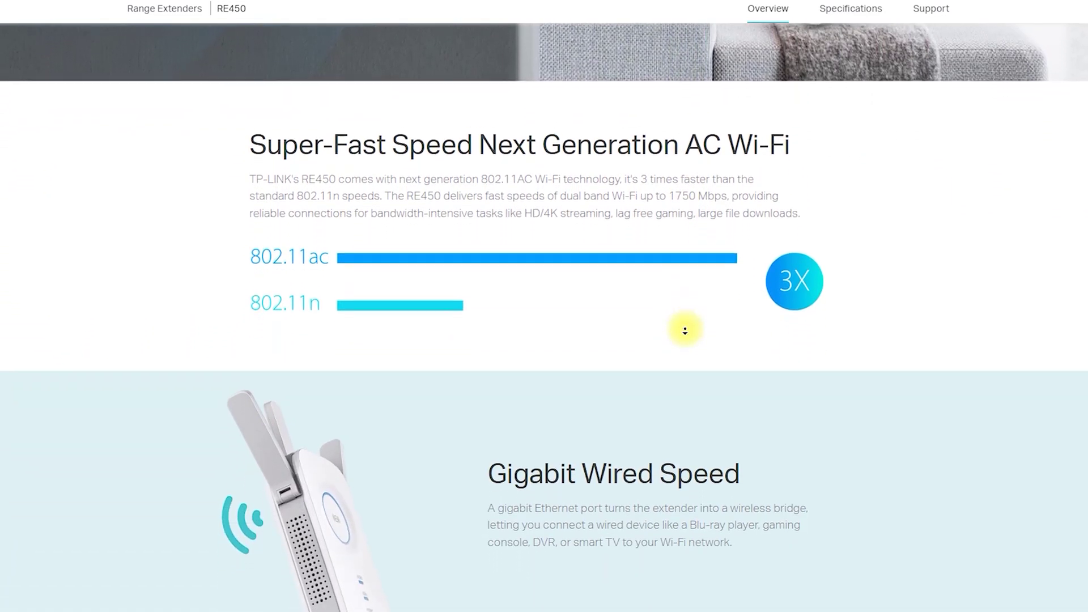
scroll(684, 331, down, 4)
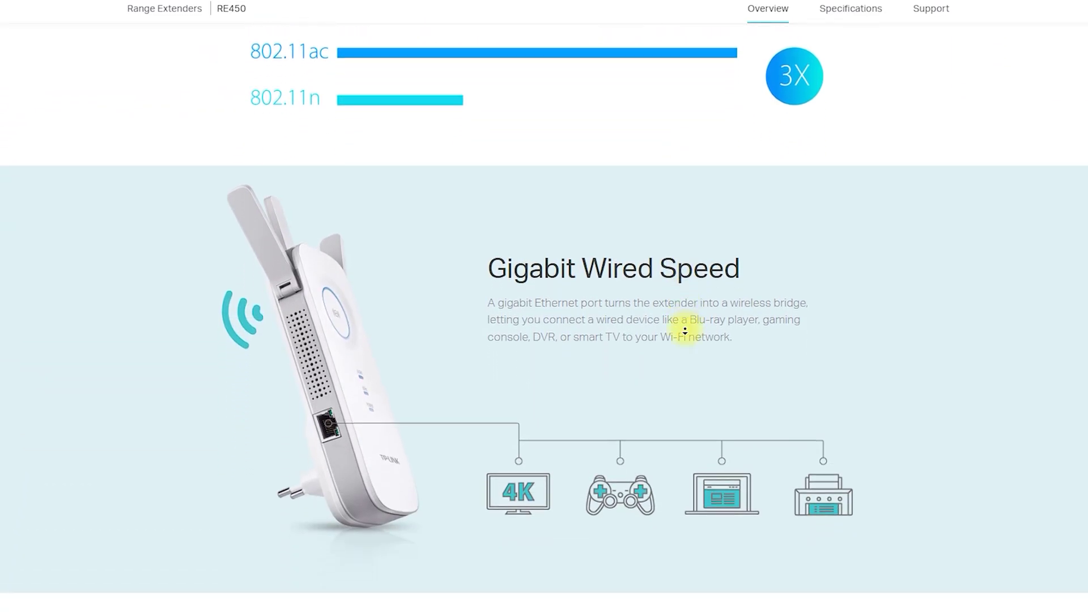
scroll(684, 331, down, 4)
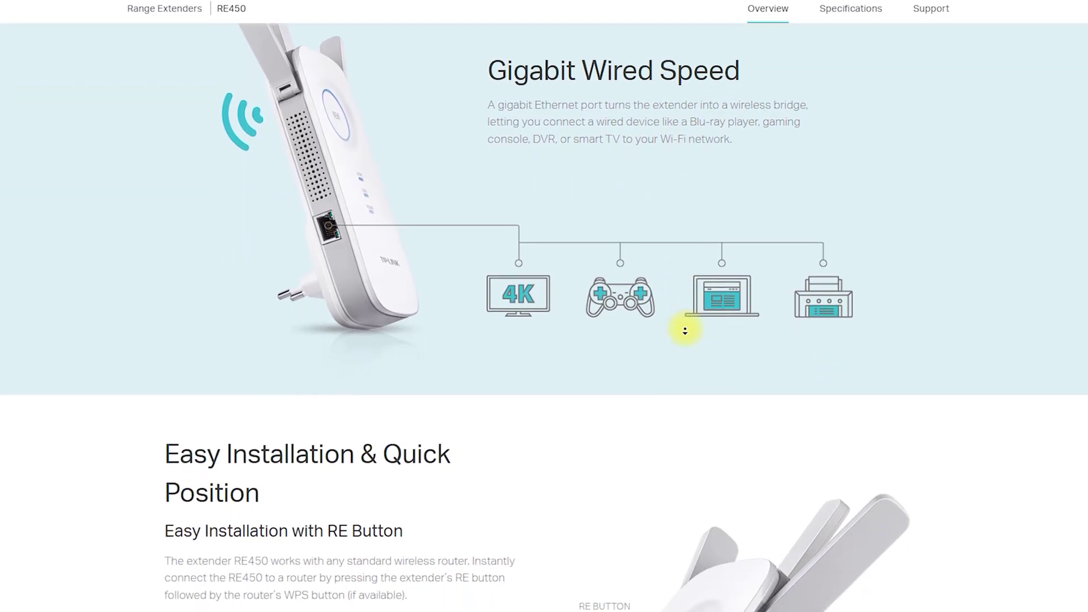
scroll(685, 330, down, 4)
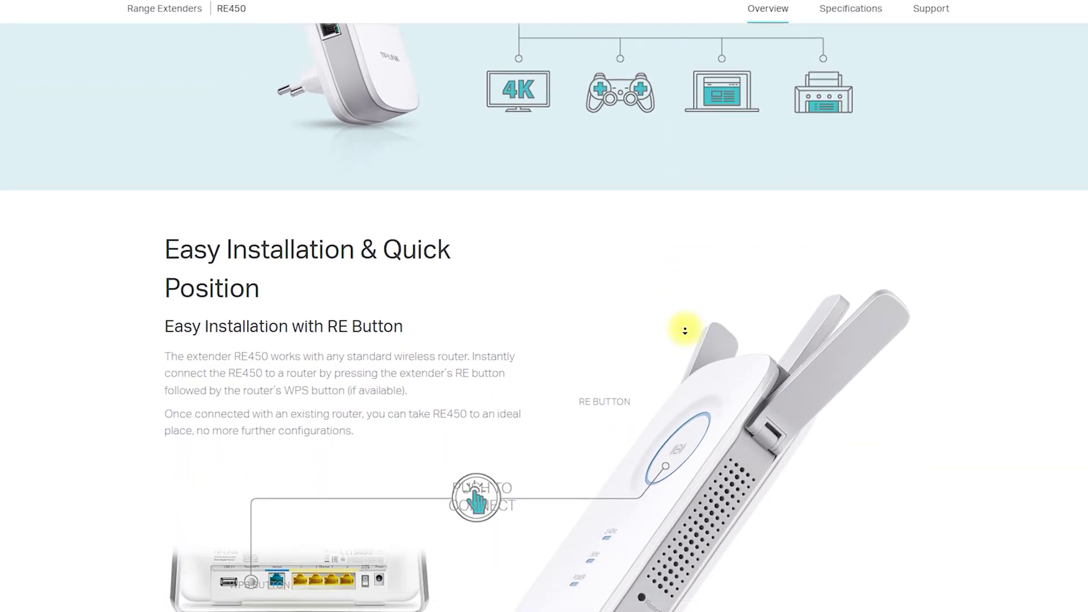
scroll(684, 331, down, 4)
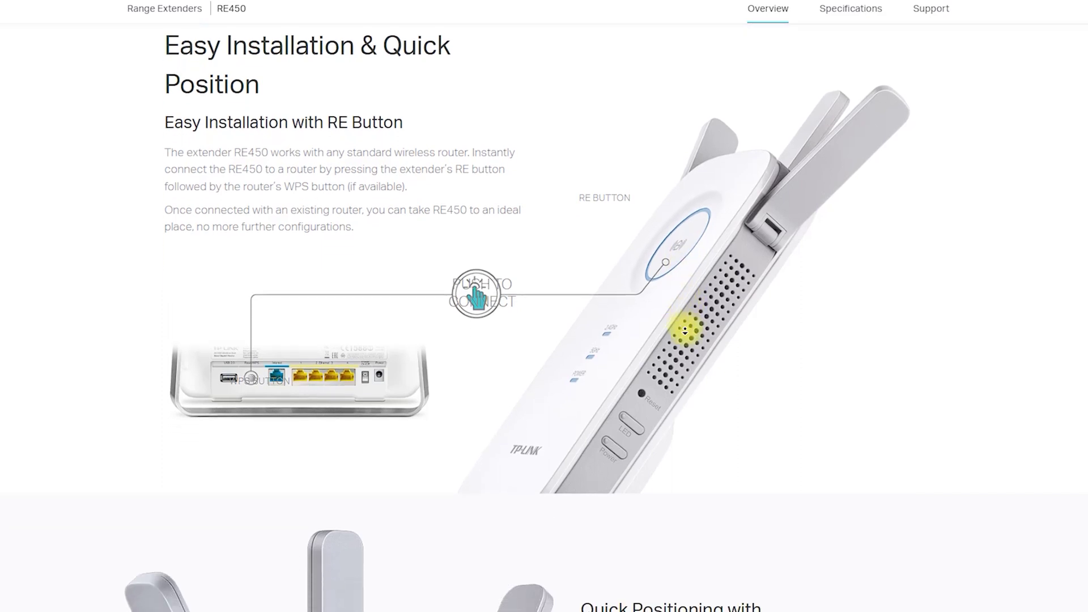
scroll(685, 330, down, 4)
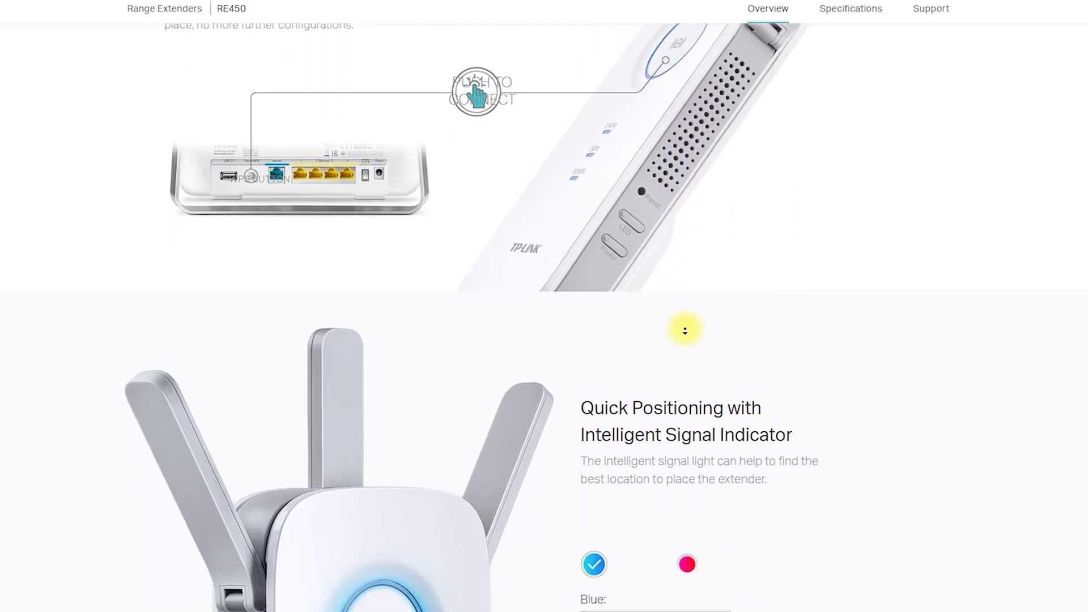
scroll(684, 330, down, 4)
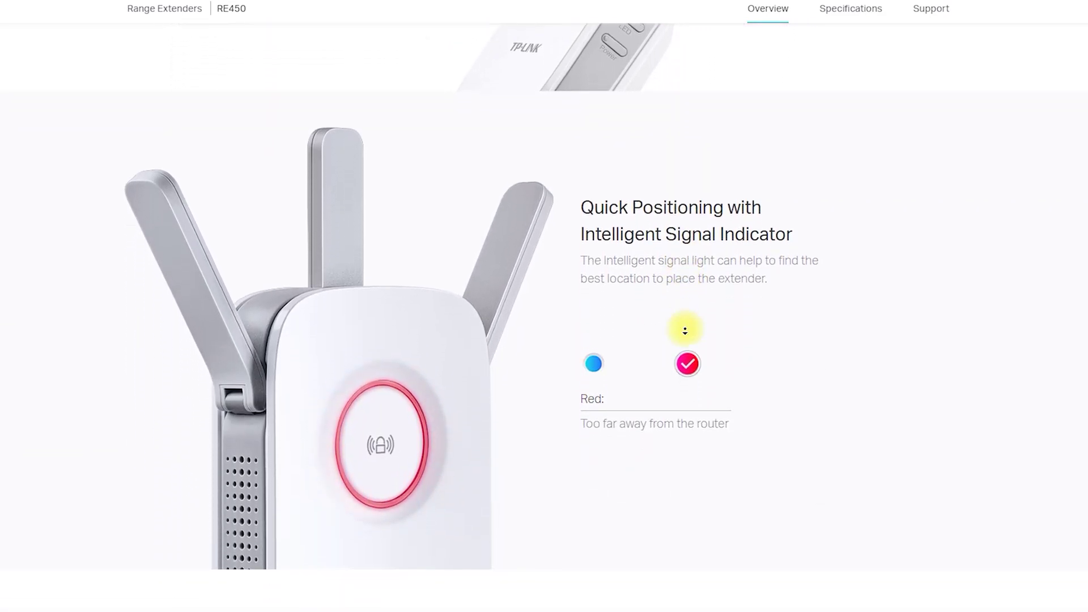
scroll(685, 330, down, 4)
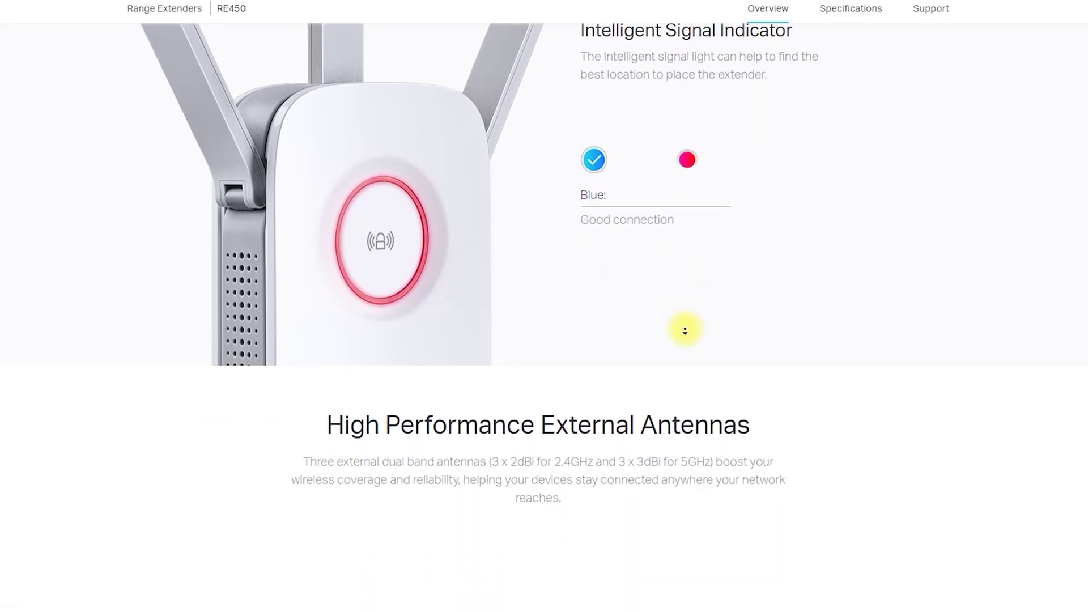
scroll(685, 330, down, 4)
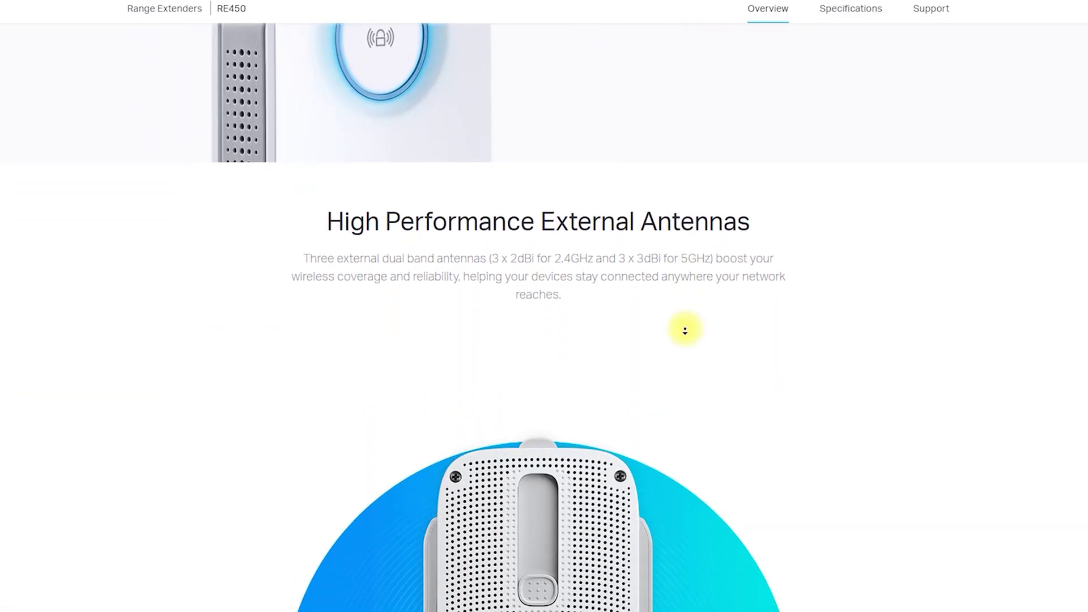
scroll(684, 330, down, 4)
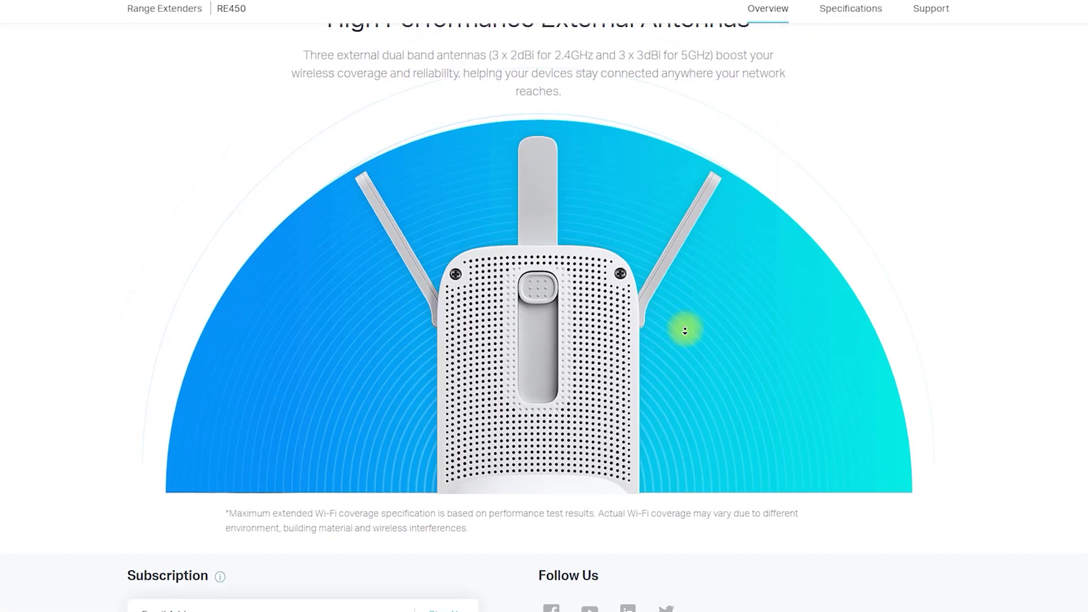
scroll(684, 330, down, 3)
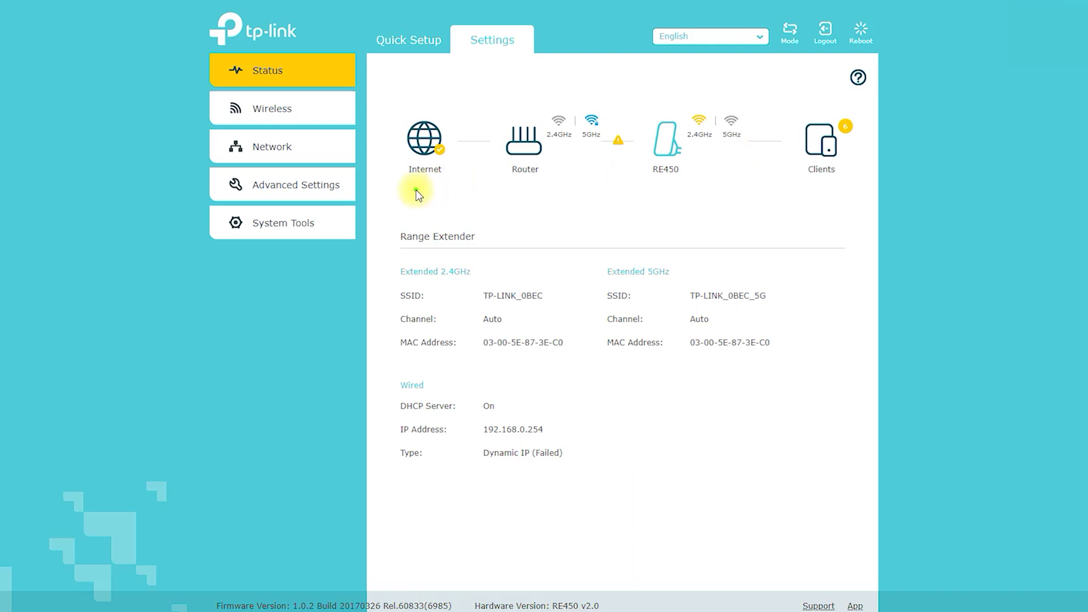
mouse_move(417, 187)
mouse_down()
mouse_move(446, 113)
mouse_move(492, 191)
mouse_move(529, 193)
mouse_move(503, 115)
mouse_move(548, 192)
mouse_up()
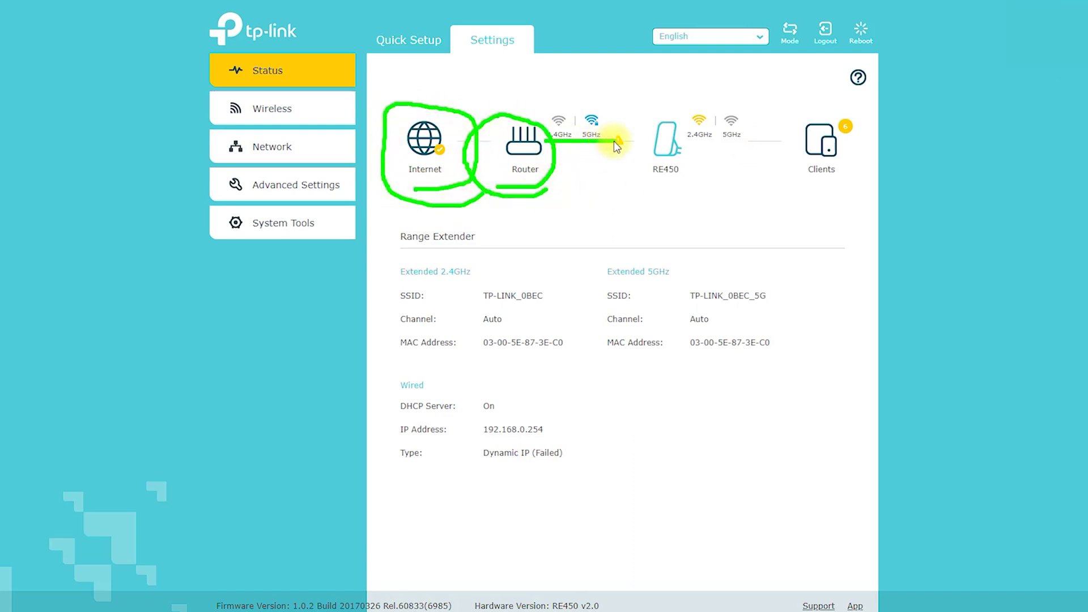
drag(614, 141, 612, 117)
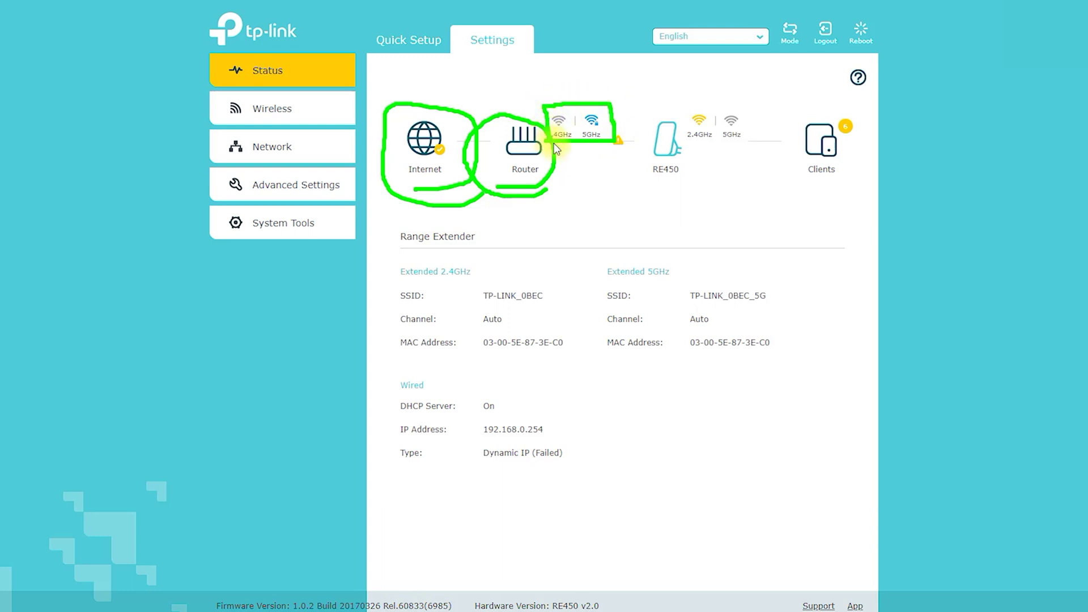
mouse_move(639, 163)
mouse_down()
mouse_move(651, 113)
mouse_move(751, 110)
mouse_move(686, 194)
mouse_move(639, 162)
mouse_up()
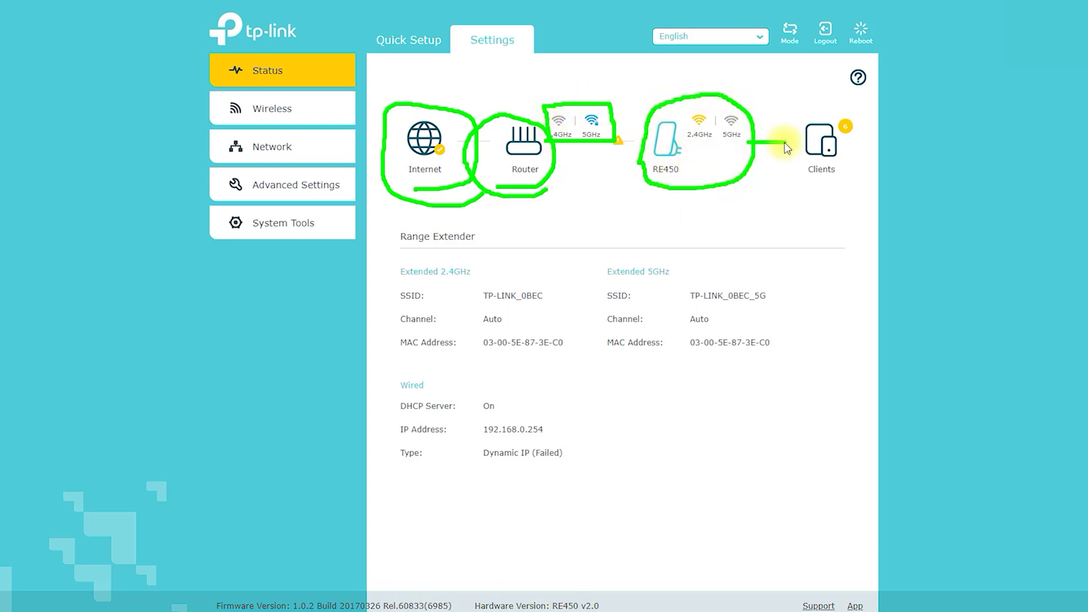
mouse_move(795, 132)
mouse_down()
mouse_move(856, 131)
mouse_move(790, 174)
mouse_move(789, 139)
mouse_up()
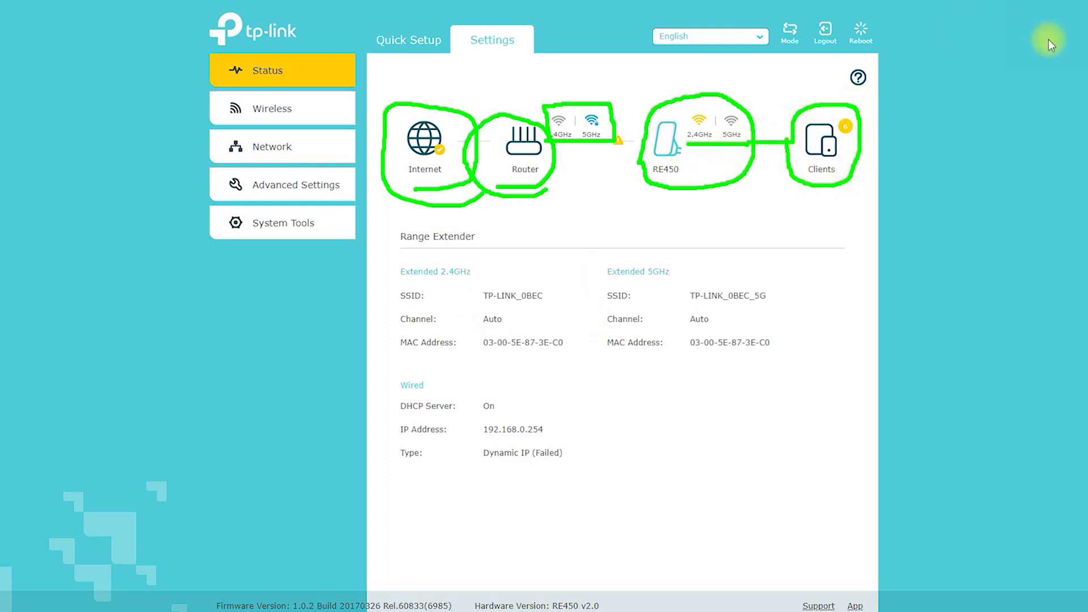
key(Escape)
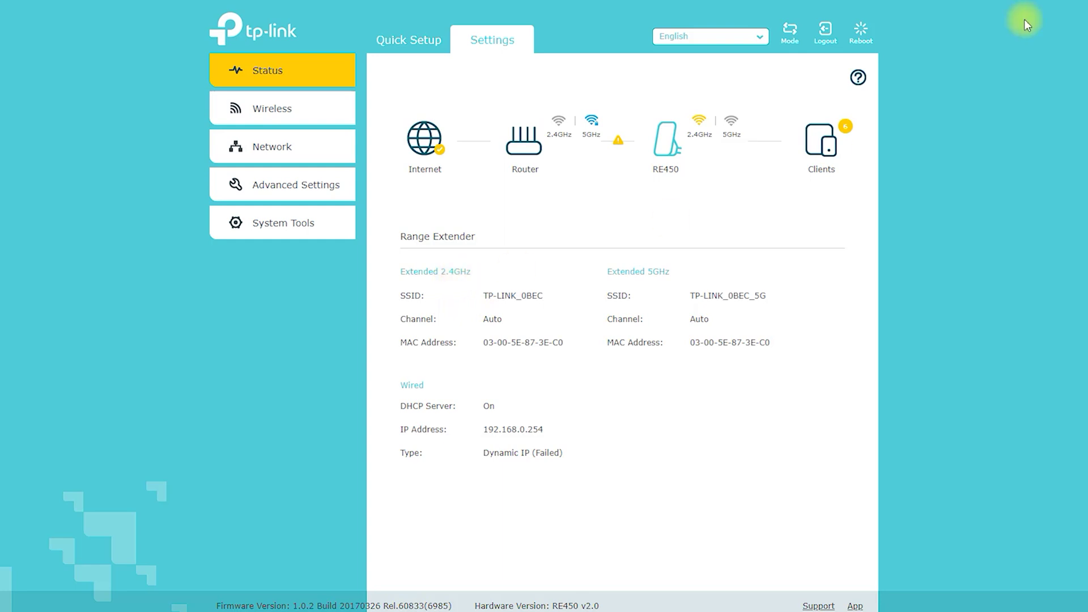
drag(400, 285, 472, 282)
mouse_move(642, 286)
mouse_down()
mouse_move(678, 274)
mouse_move(655, 259)
mouse_up()
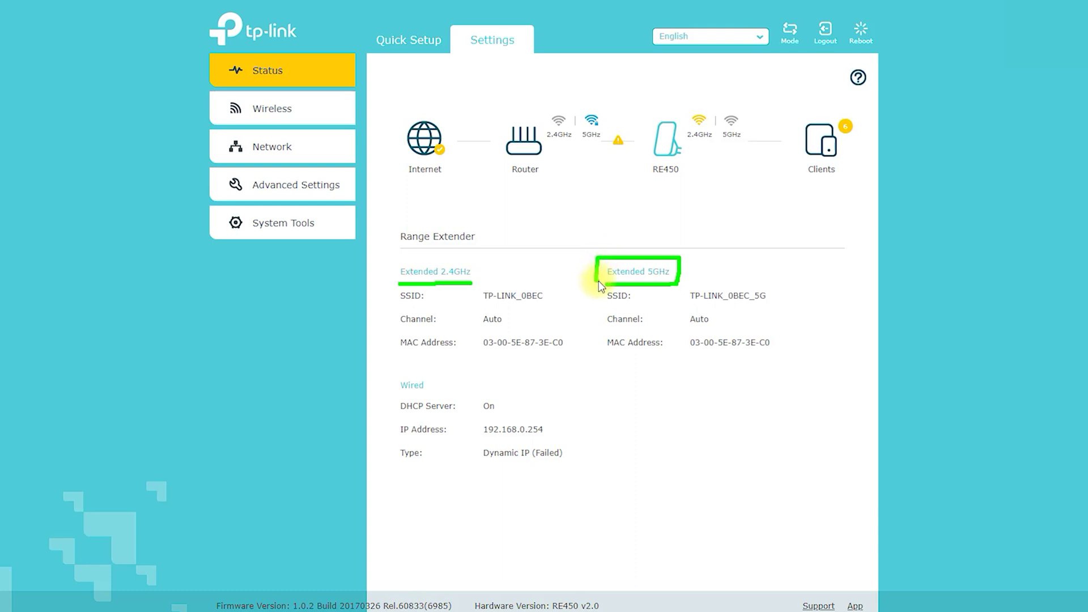
drag(599, 280, 613, 282)
mouse_move(399, 263)
mouse_down()
mouse_move(475, 264)
mouse_move(420, 285)
mouse_up()
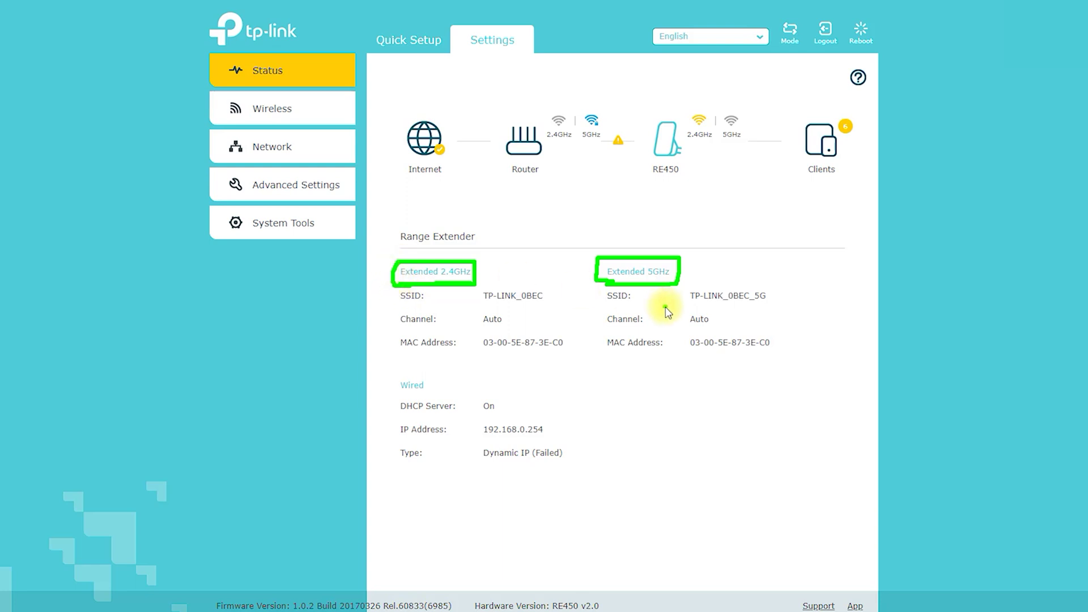
mouse_move(415, 399)
mouse_down()
mouse_move(440, 371)
mouse_move(388, 377)
mouse_move(402, 399)
mouse_move(519, 415)
mouse_up()
key(Escape)
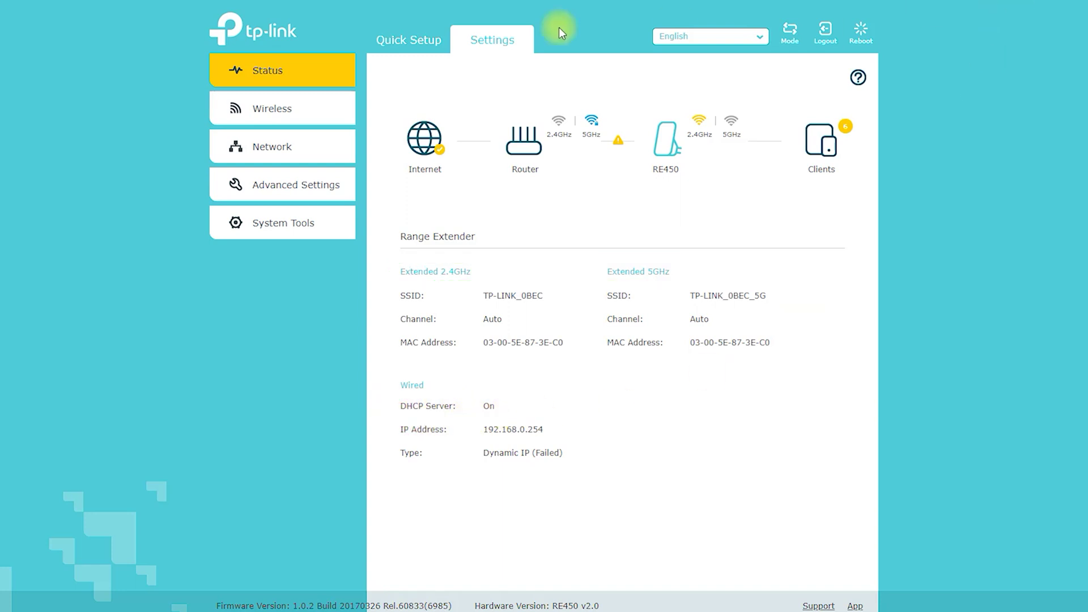
Launch Quick Setup and mark its 2.4GHz, 5GHz Host Network and Wireless Settings steps during the scan
click(413, 42)
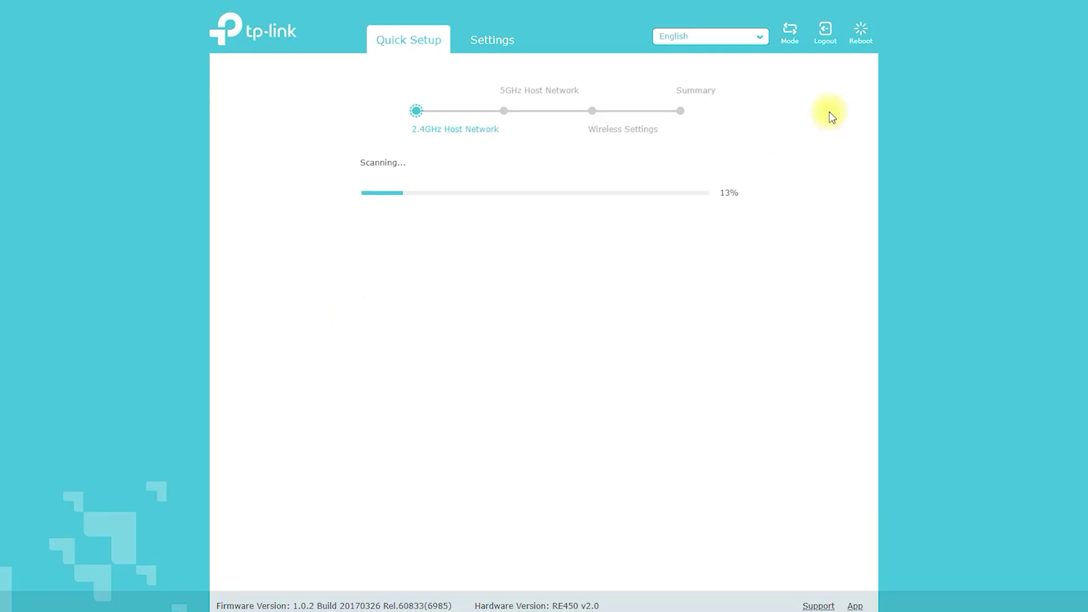
mouse_move(502, 103)
mouse_down()
mouse_move(588, 102)
mouse_move(588, 74)
mouse_move(491, 81)
mouse_move(489, 101)
mouse_up()
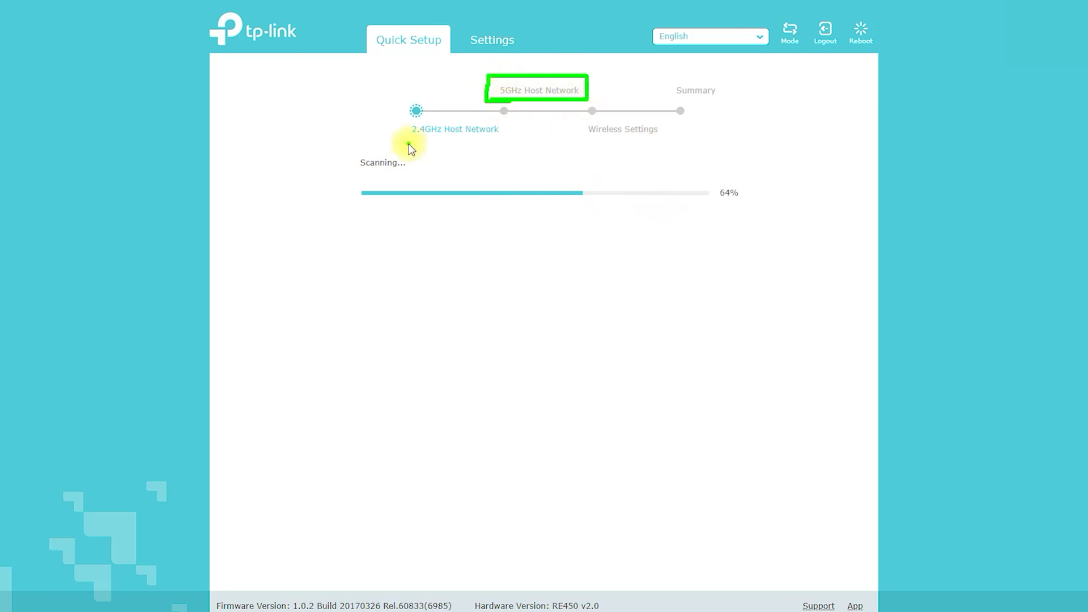
mouse_move(408, 143)
mouse_down()
mouse_move(502, 142)
mouse_move(406, 122)
mouse_up()
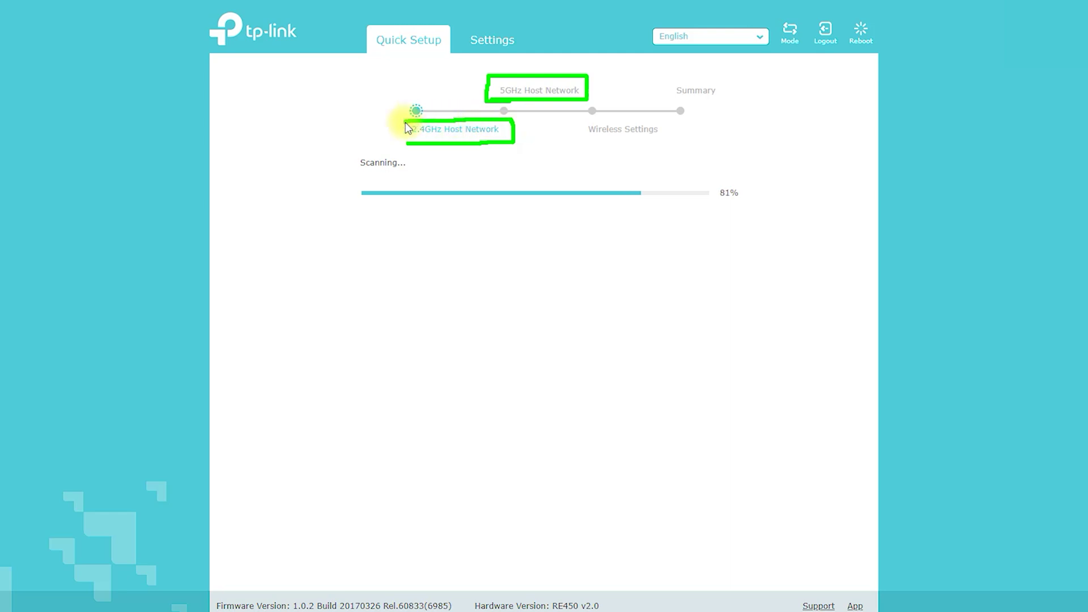
mouse_move(574, 139)
mouse_down()
mouse_move(670, 140)
mouse_move(610, 120)
mouse_move(574, 131)
mouse_move(572, 148)
mouse_up()
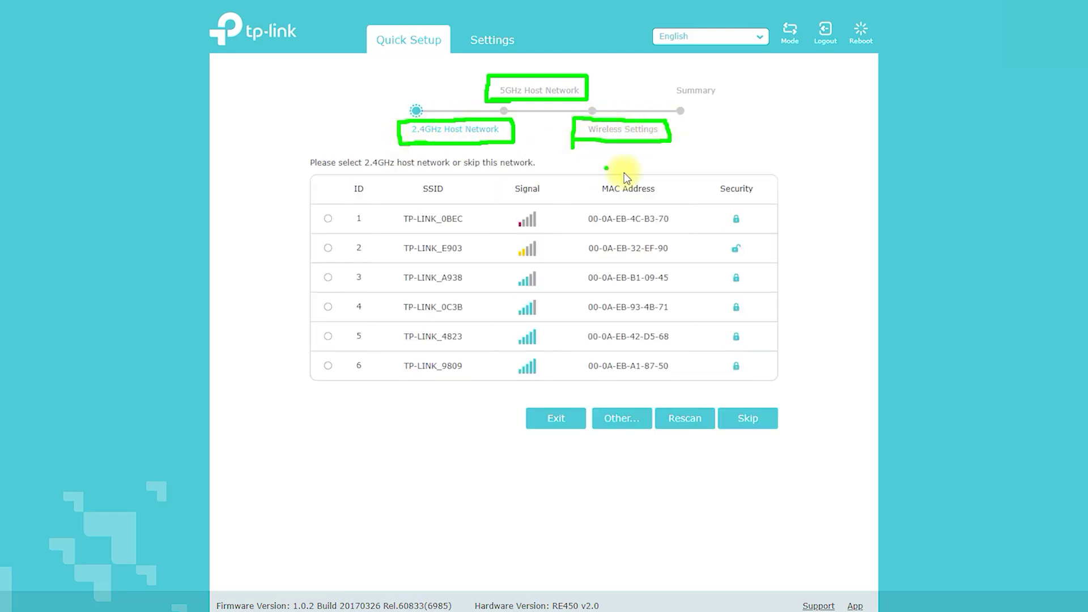
key(Escape)
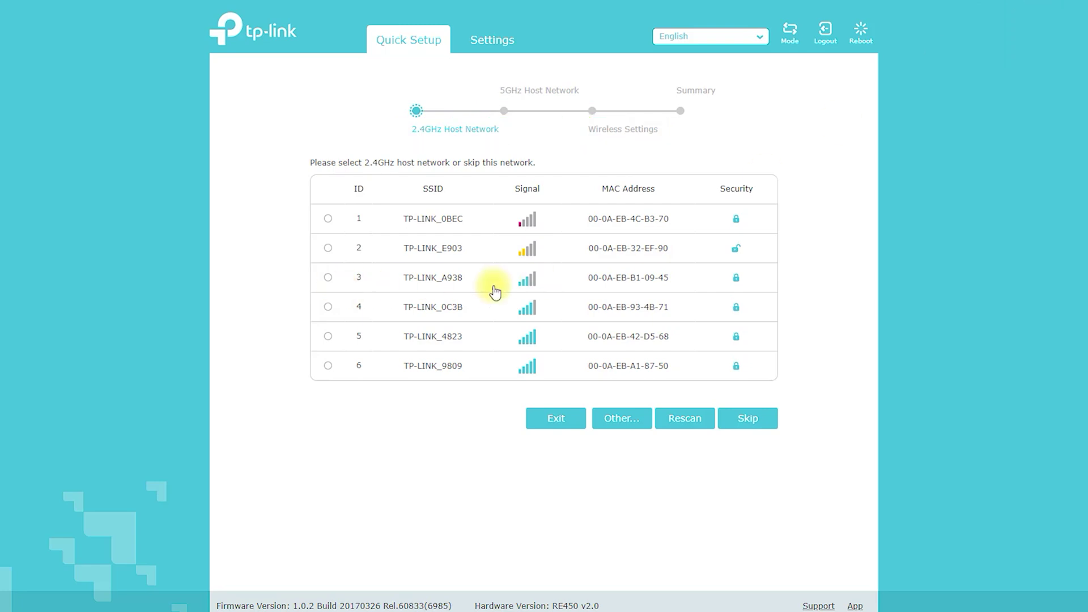
Choose TP-LINK_E903 as the 2.4GHz host and TP-LINK_3457_5G as the 5GHz host
click(411, 246)
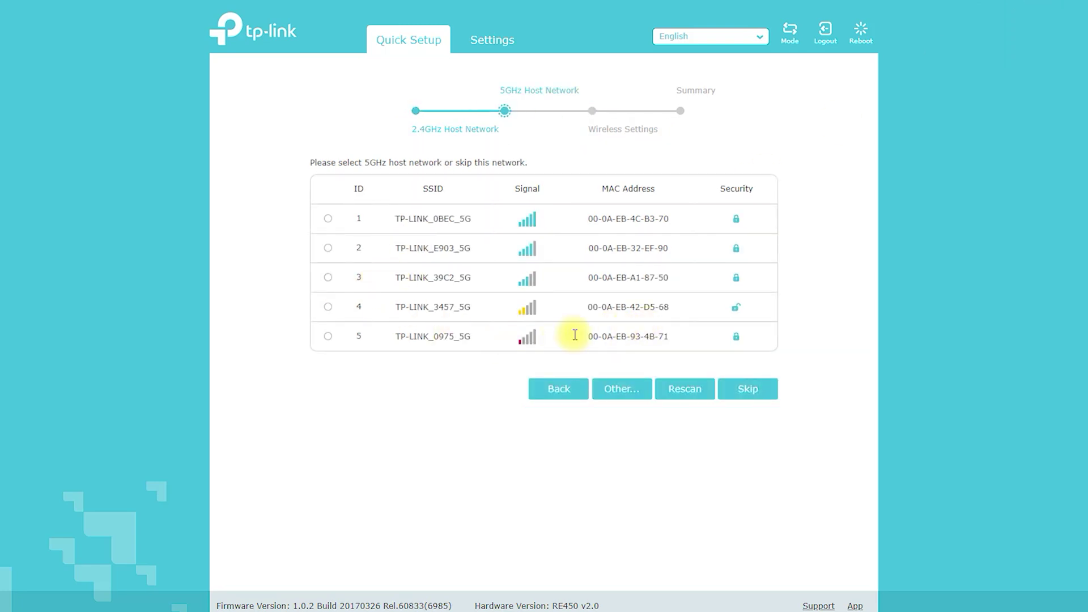
click(329, 308)
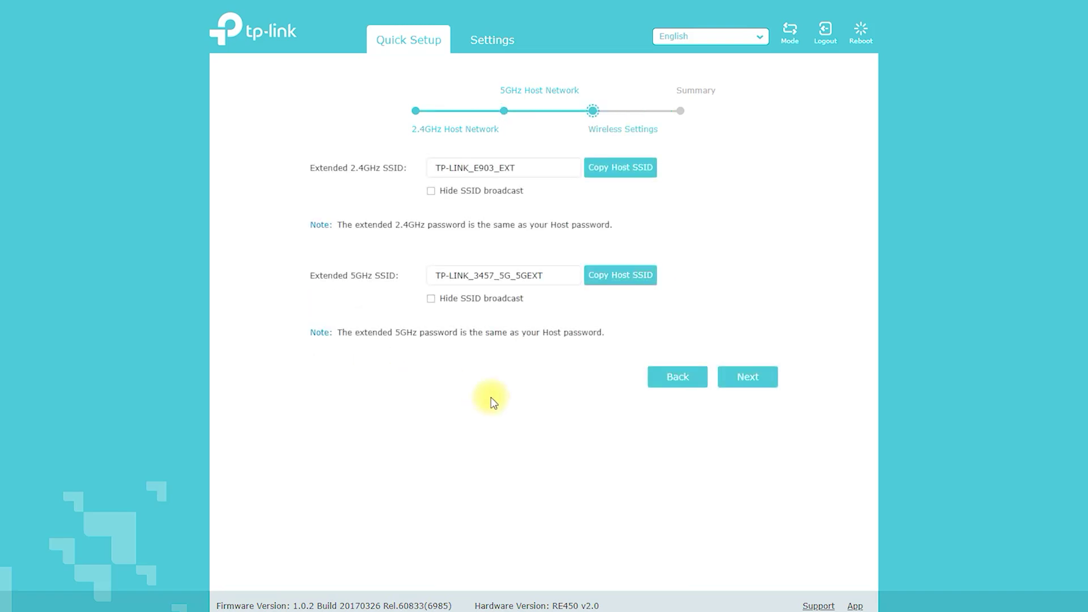
click(748, 380)
Save the setup and confirm being connected to the extended network
scroll(623, 425, down, 2)
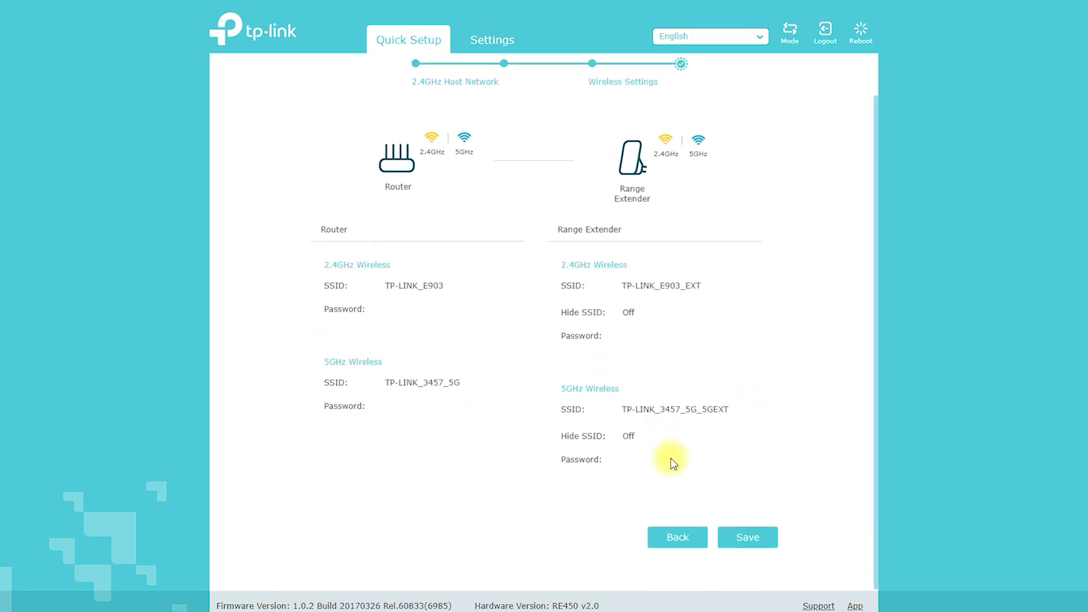
click(727, 533)
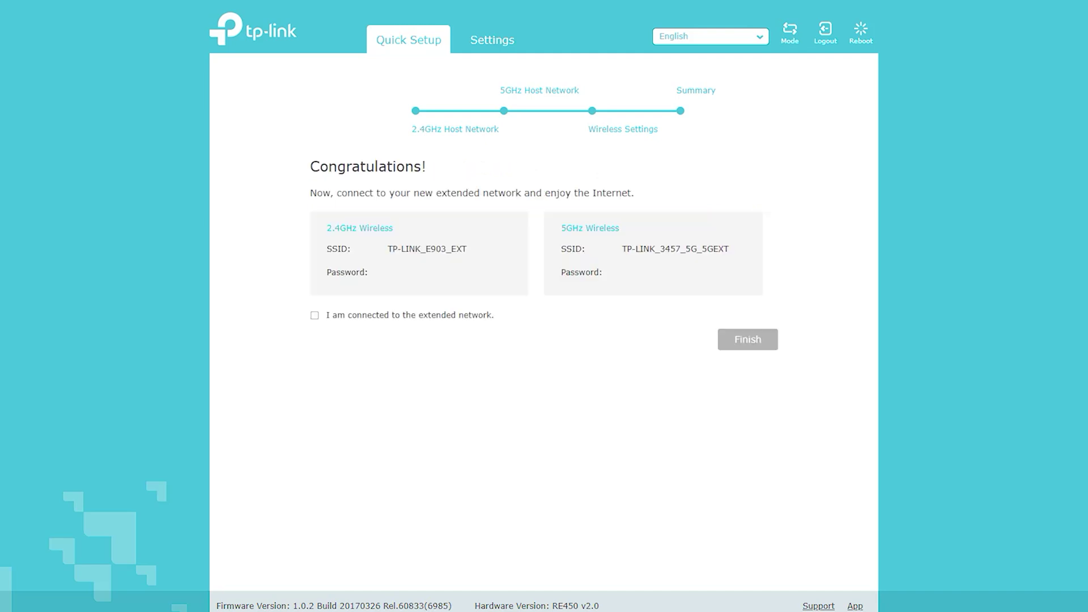
click(315, 315)
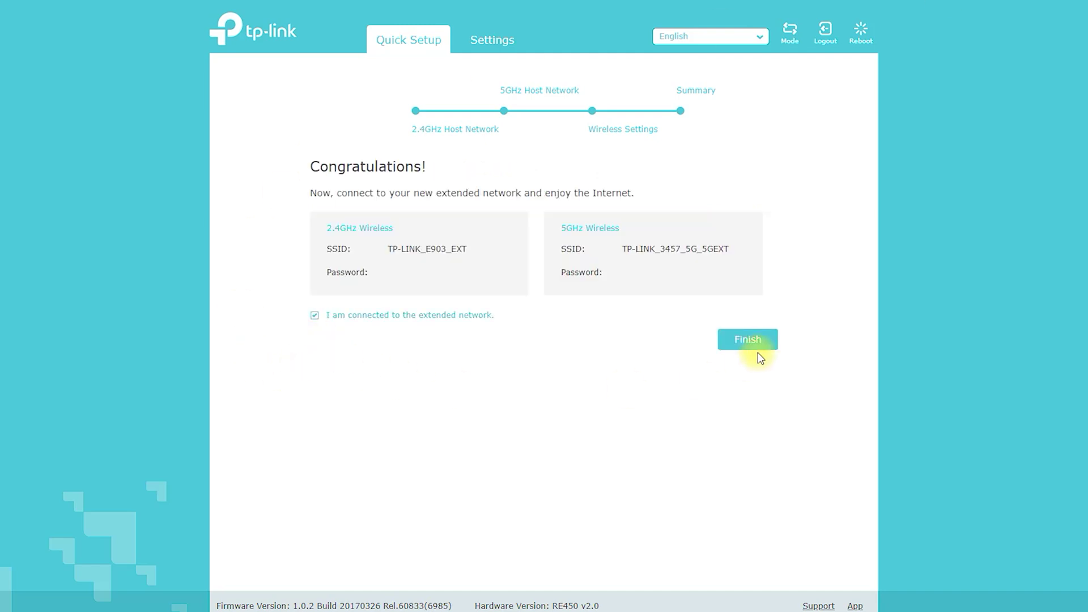
click(749, 343)
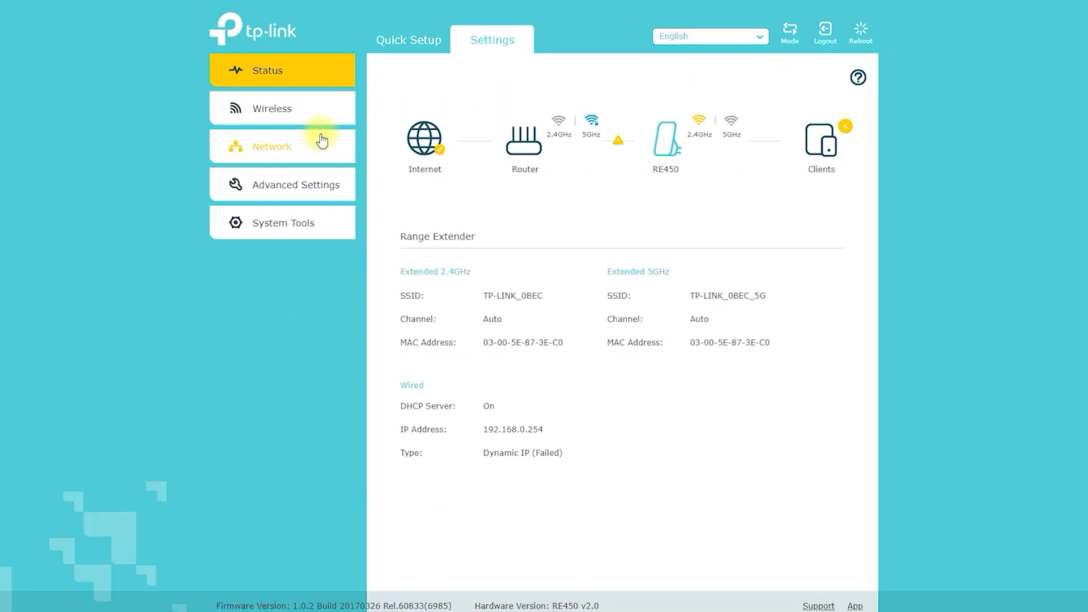
Review Wireless > Connect to Network, marking the host 2.4GHz SSID and 5GHz password
click(276, 111)
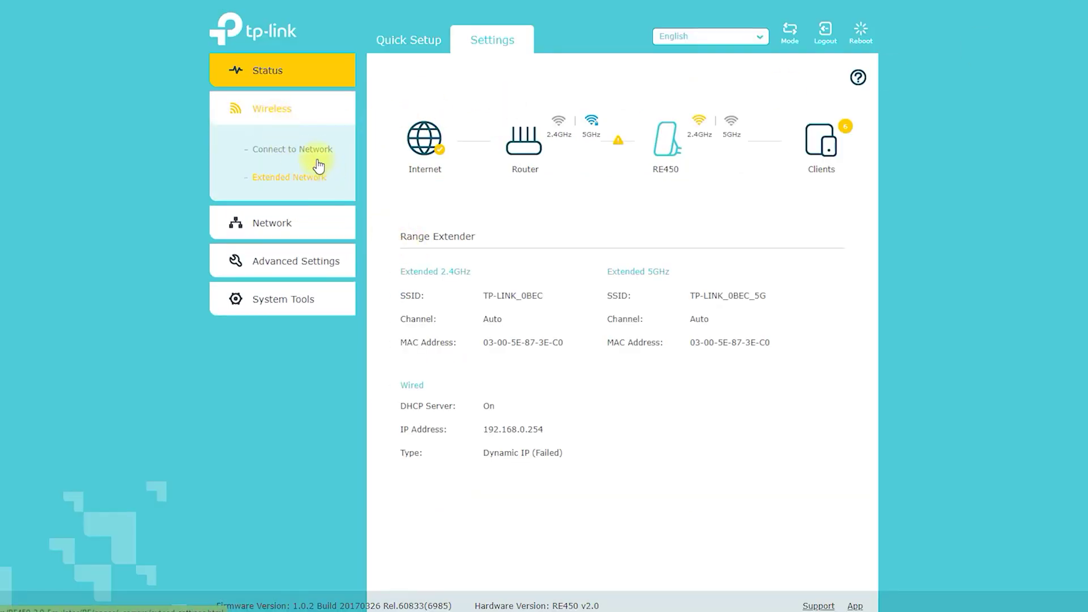
click(311, 151)
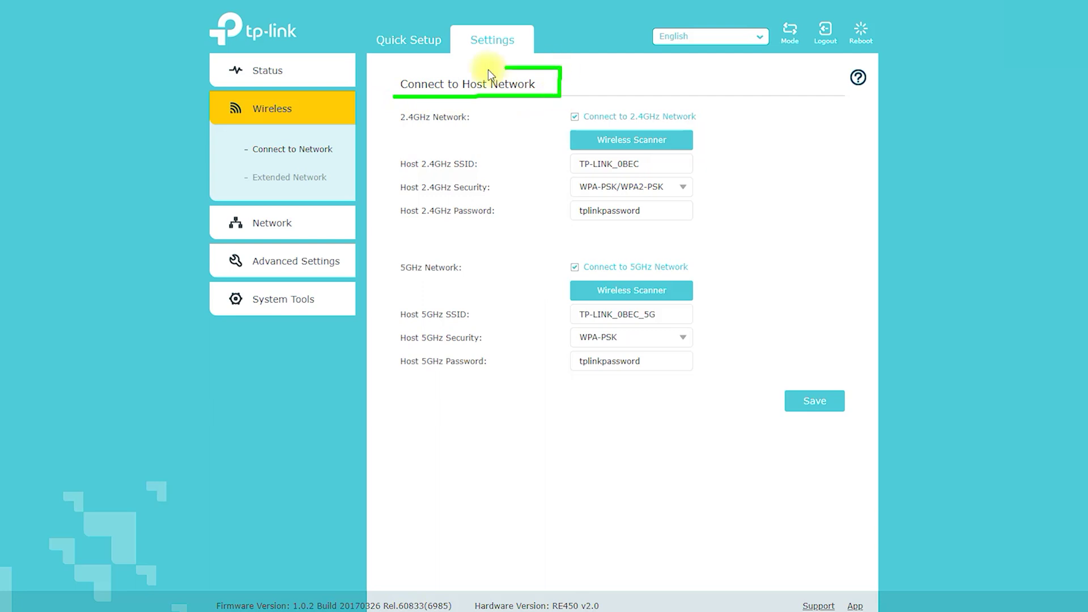
drag(383, 91, 380, 96)
mouse_move(385, 128)
mouse_down()
mouse_move(569, 123)
mouse_move(498, 166)
mouse_move(566, 165)
mouse_move(551, 180)
mouse_up()
drag(503, 208, 507, 210)
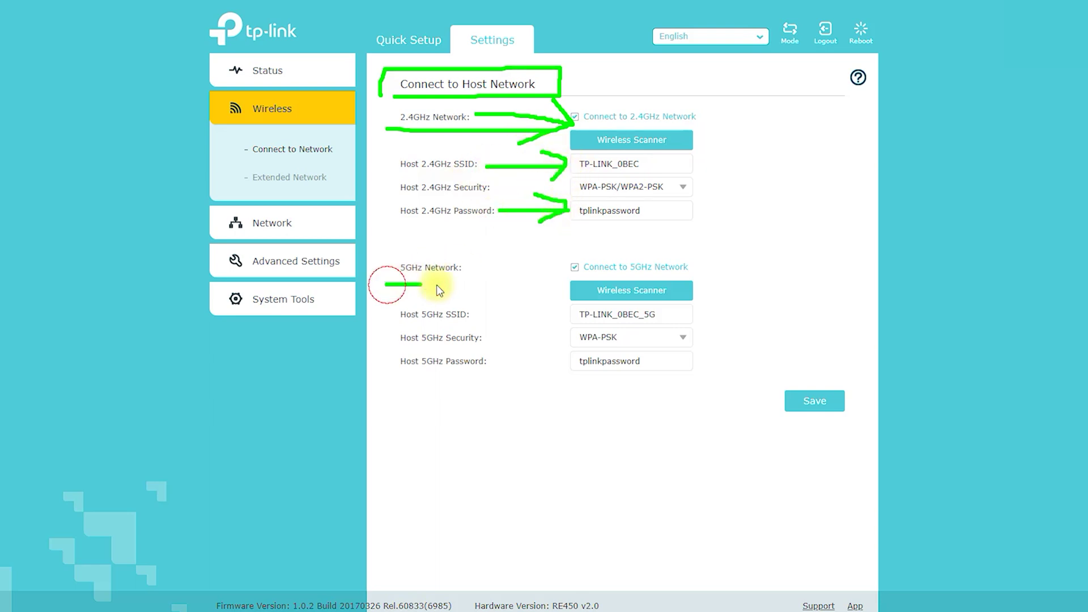
drag(460, 252, 392, 291)
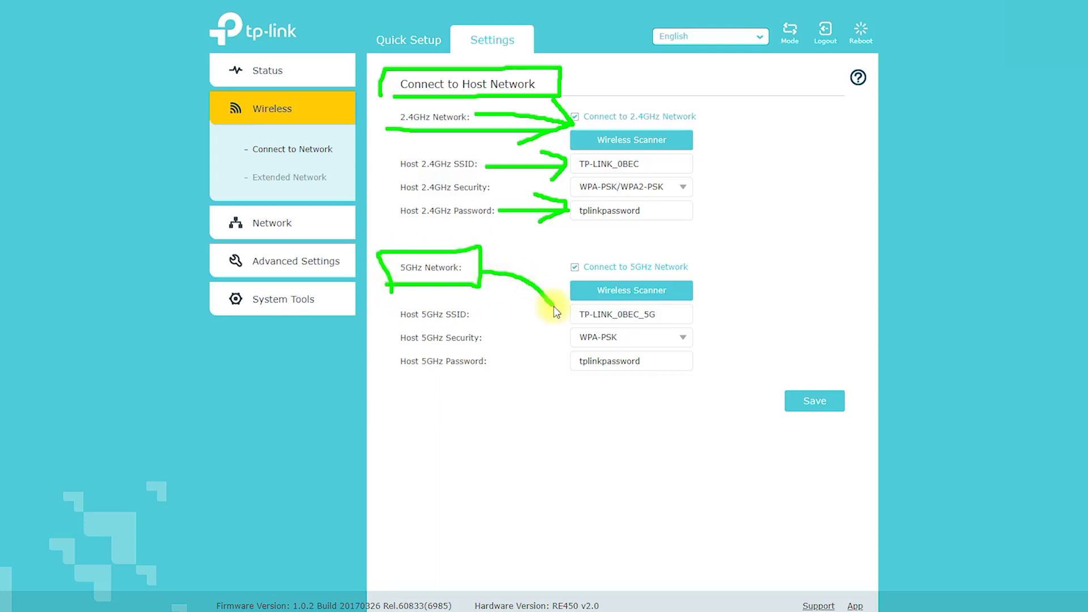
drag(488, 361, 550, 361)
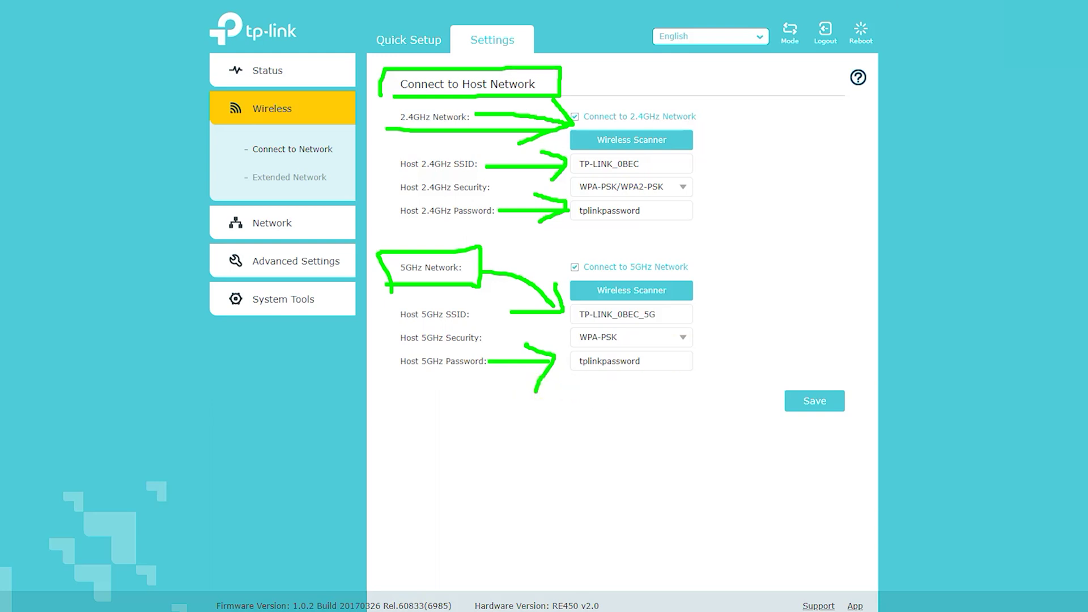
View Extended Network settings and point out both extended 2.4GHz and 5GHz SSIDs
click(288, 178)
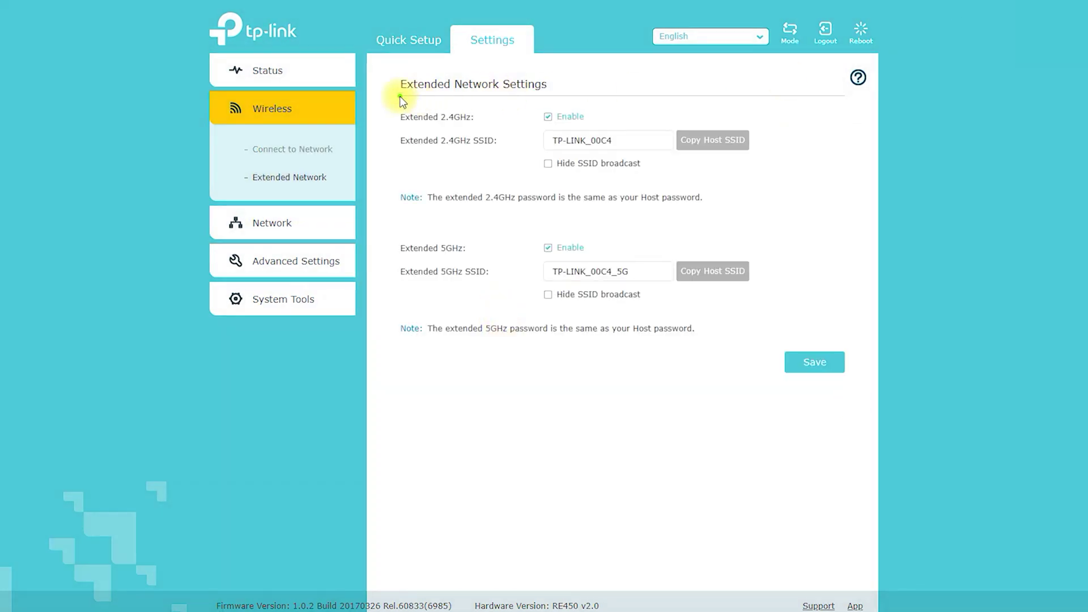
drag(399, 96, 569, 97)
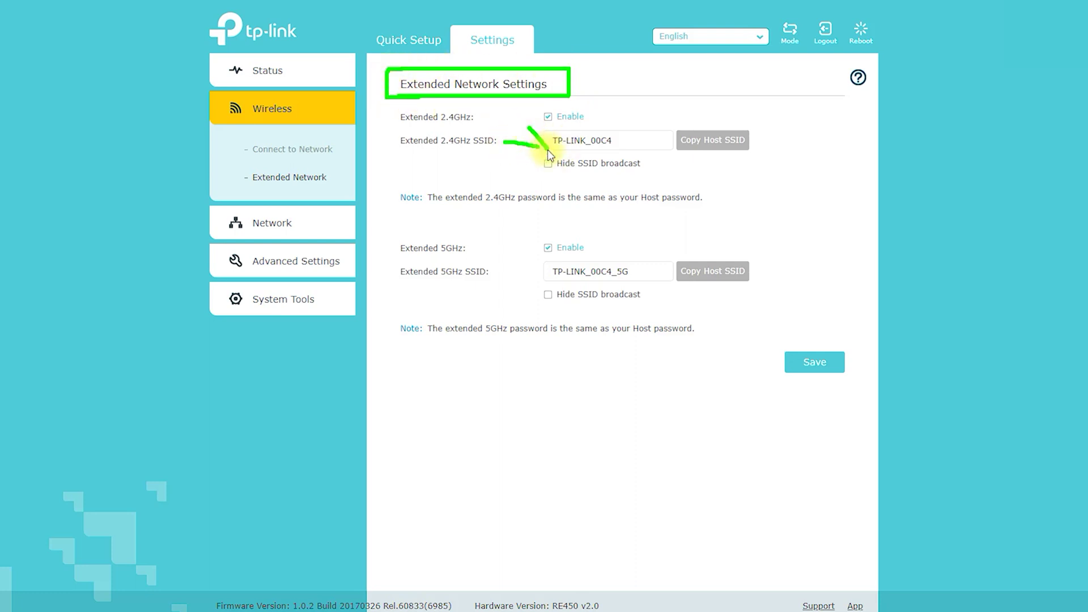
drag(547, 149, 521, 160)
mouse_move(477, 252)
mouse_down()
mouse_move(536, 267)
mouse_move(499, 281)
mouse_up()
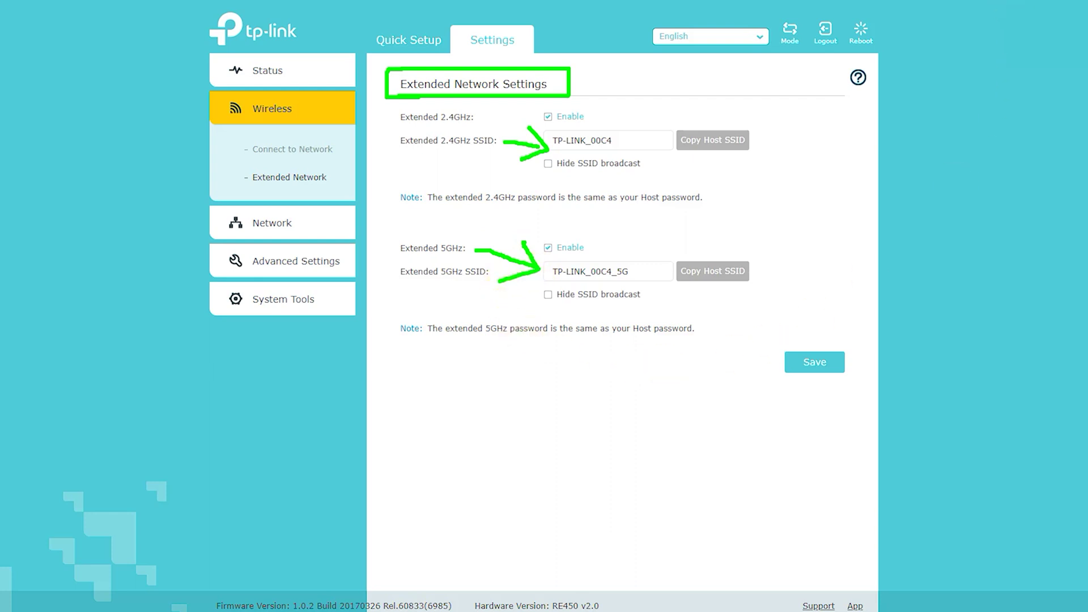
key(Escape)
On the Network page, switch the IP address to obtain automatically
click(260, 226)
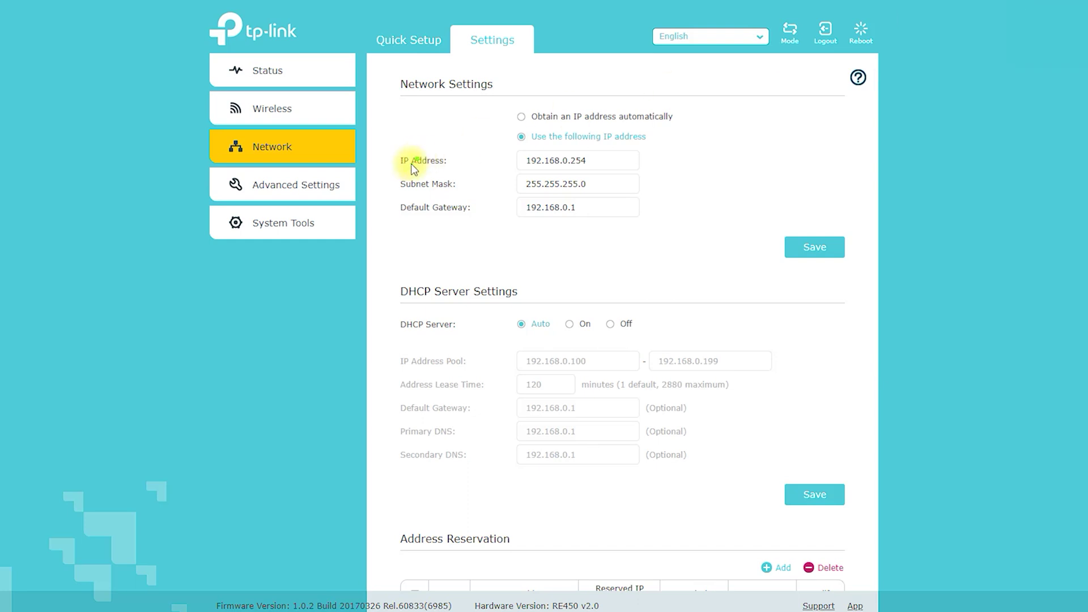
mouse_move(353, 151)
mouse_down()
mouse_move(417, 102)
mouse_move(438, 123)
mouse_up()
drag(396, 171, 487, 173)
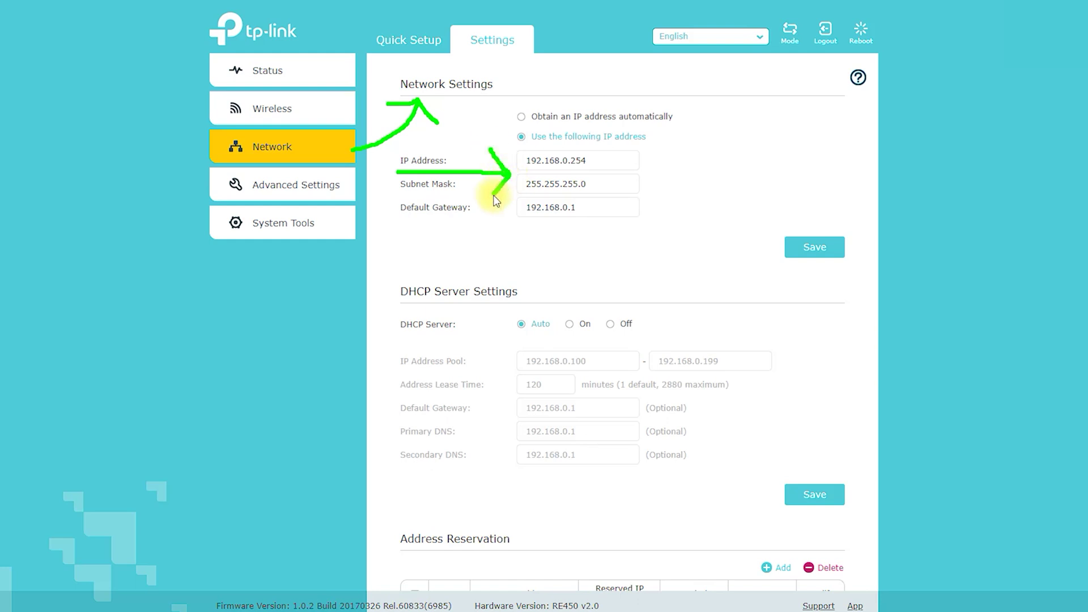
click(1040, 2)
click(520, 116)
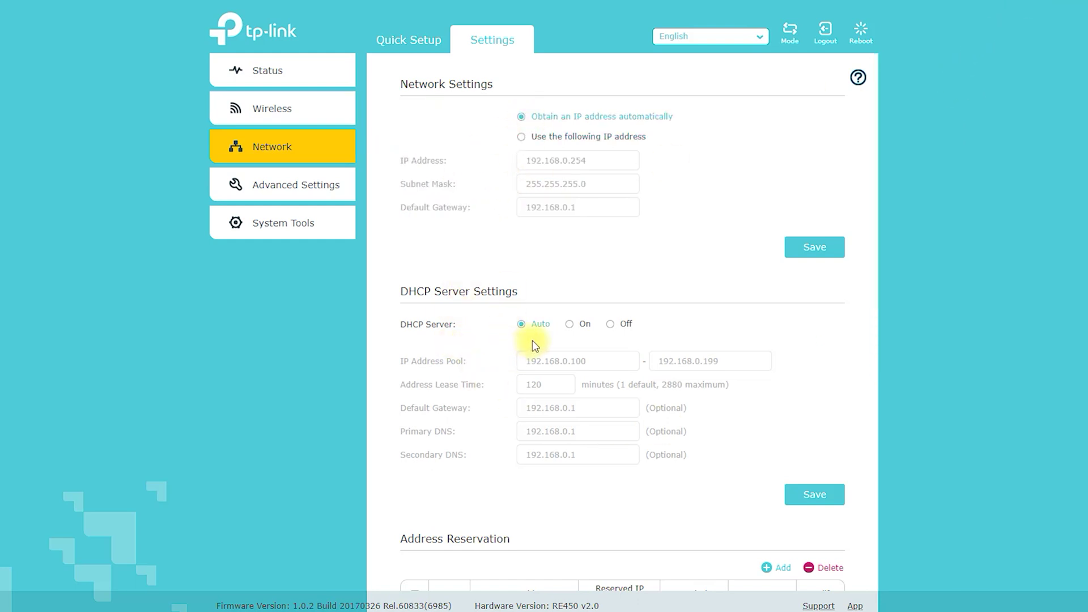
Turn the DHCP server On (pool 192.168.0.100–192.168.0.199, 120-minute lease) and scroll further down
scroll(606, 314, down, 4)
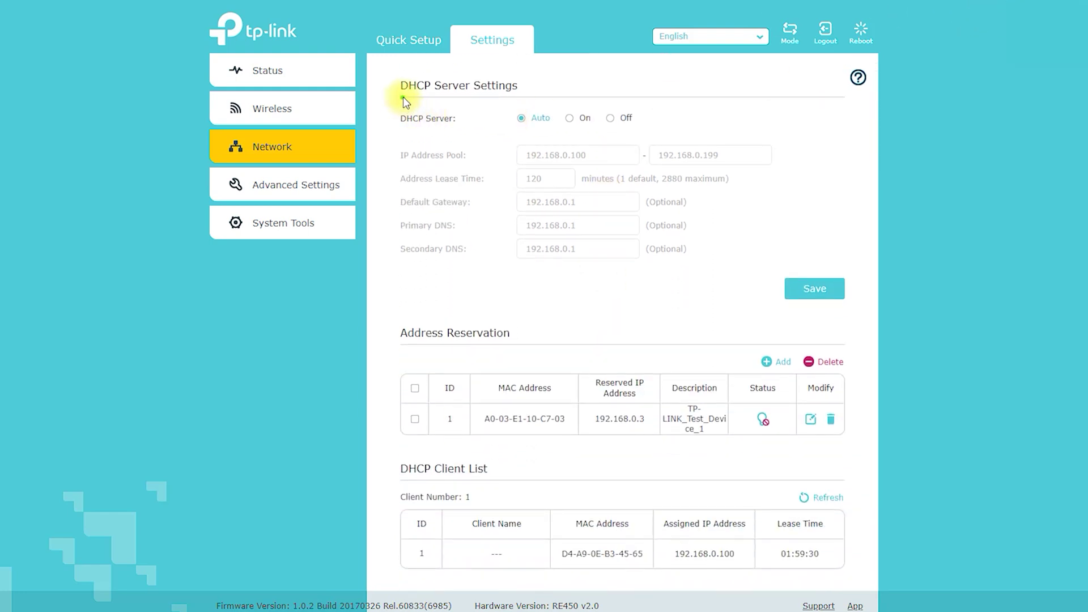
mouse_move(406, 102)
mouse_down()
mouse_move(512, 98)
mouse_move(521, 71)
mouse_move(398, 74)
mouse_up()
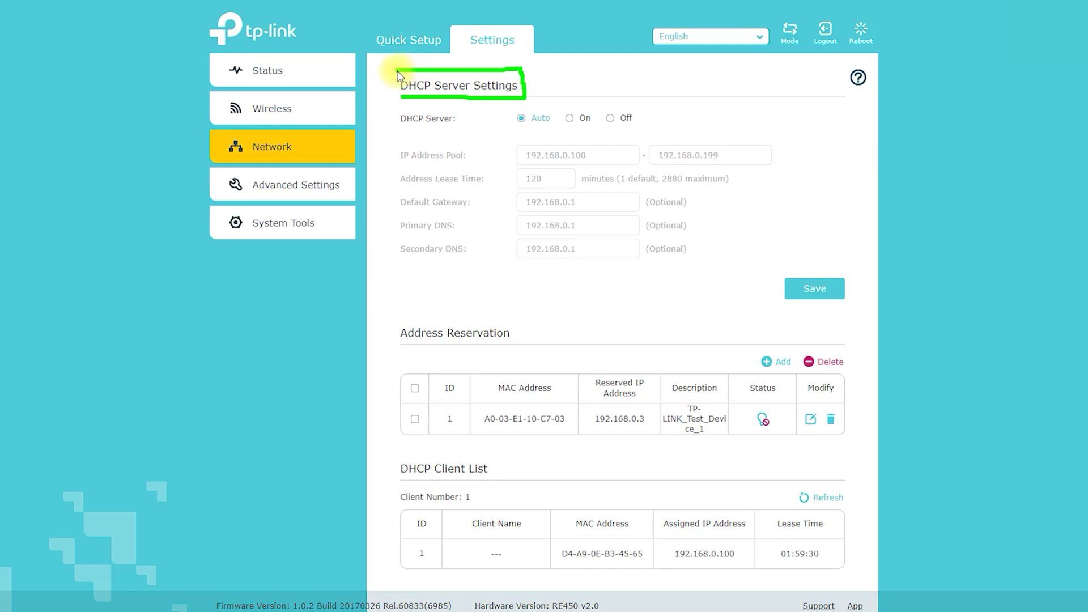
drag(461, 120, 509, 120)
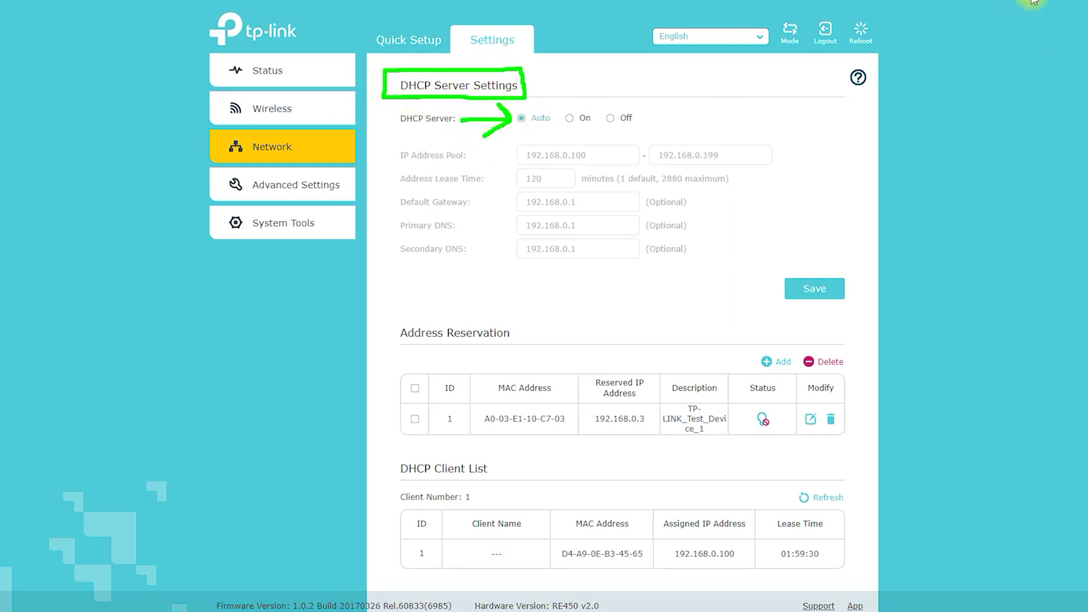
click(585, 122)
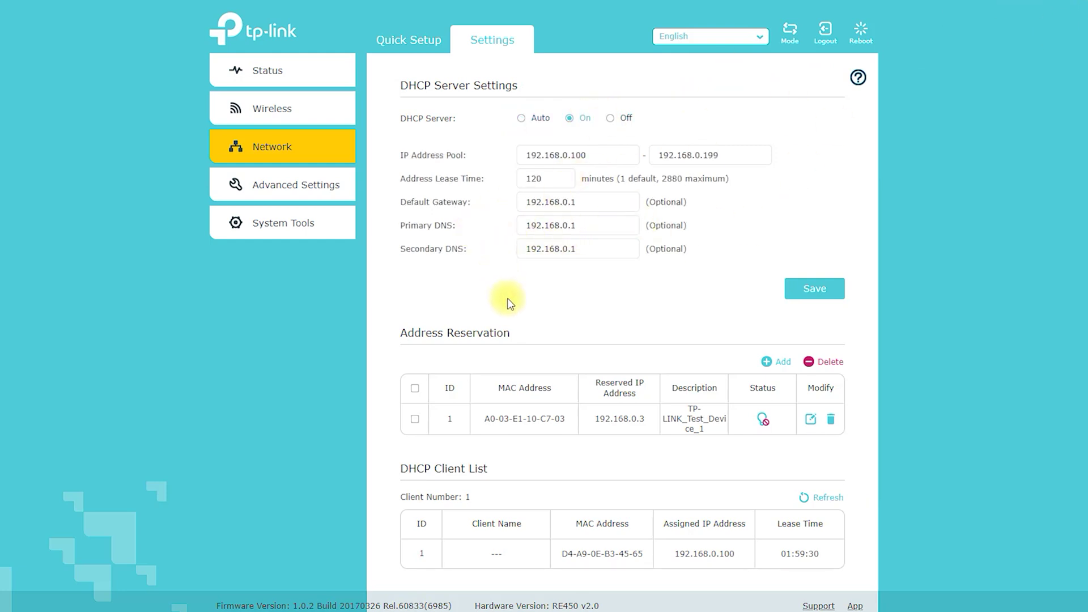
scroll(508, 303, down, 2)
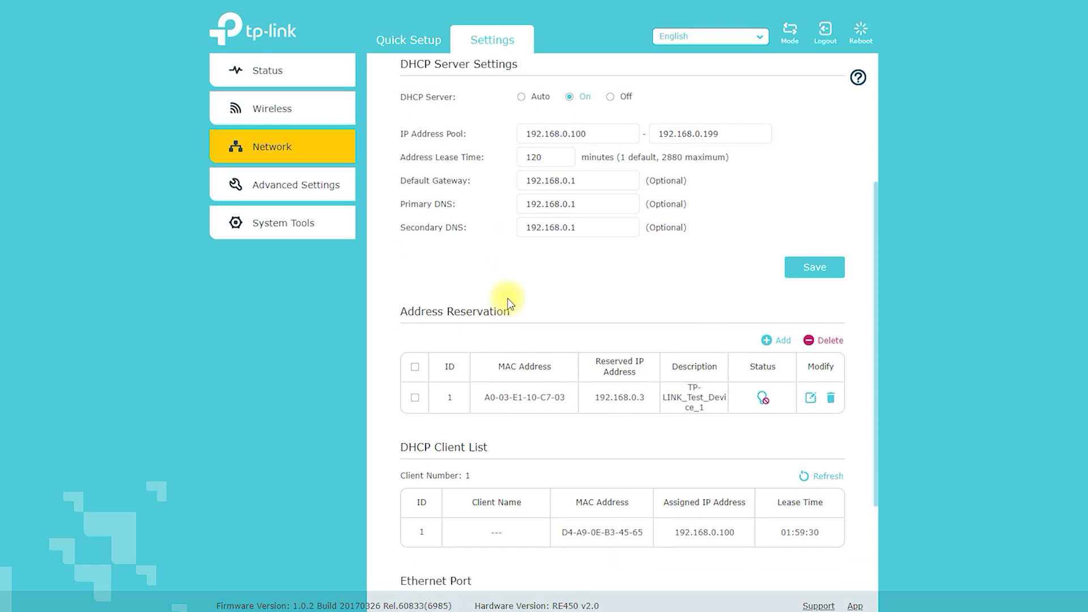
scroll(508, 303, down, 1)
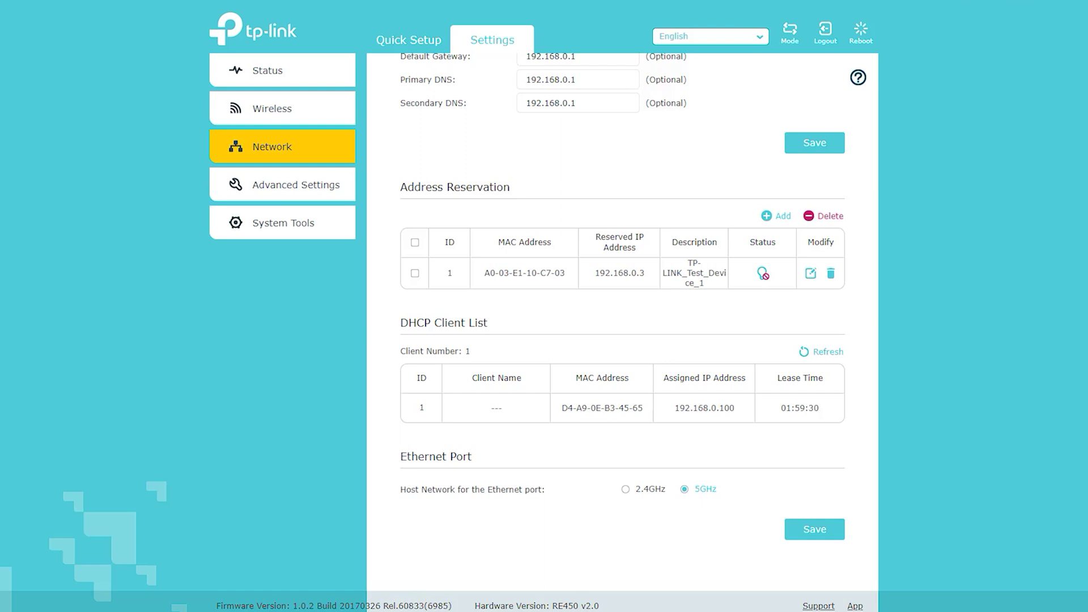
Open a new Address Reservation entry and point out its MAC, IP and Description fields
mouse_move(801, 195)
mouse_down()
mouse_move(733, 209)
mouse_move(801, 214)
mouse_up()
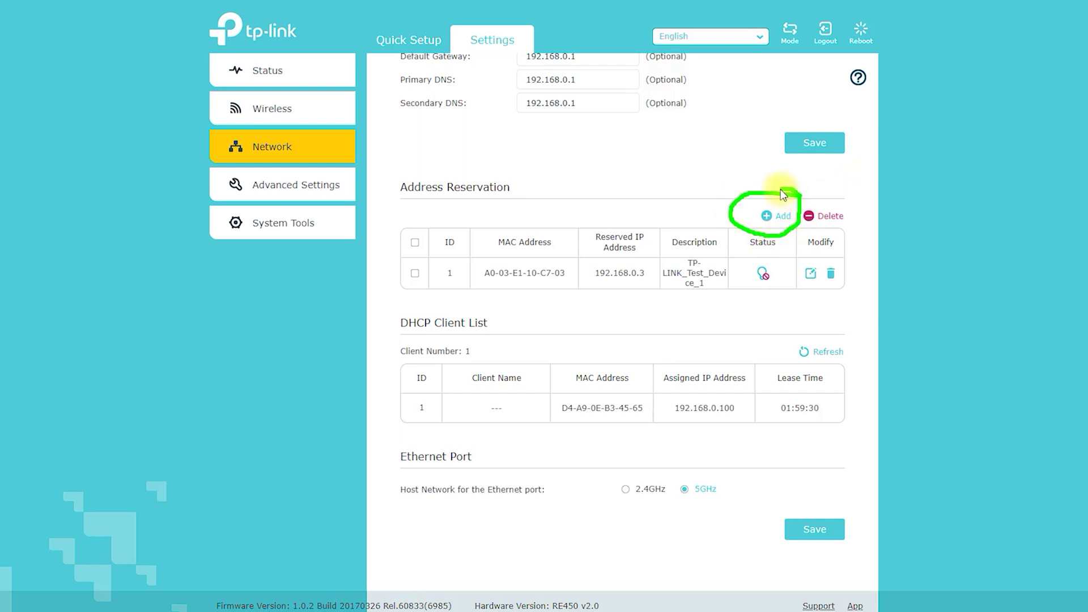
click(777, 215)
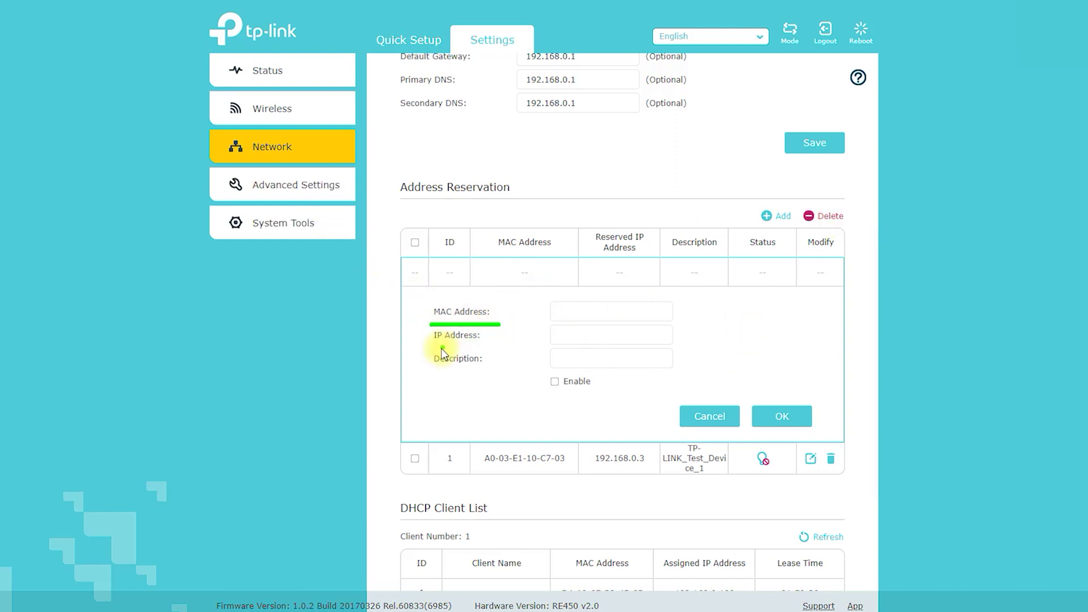
mouse_move(427, 350)
mouse_down()
mouse_move(490, 349)
mouse_move(495, 373)
mouse_up()
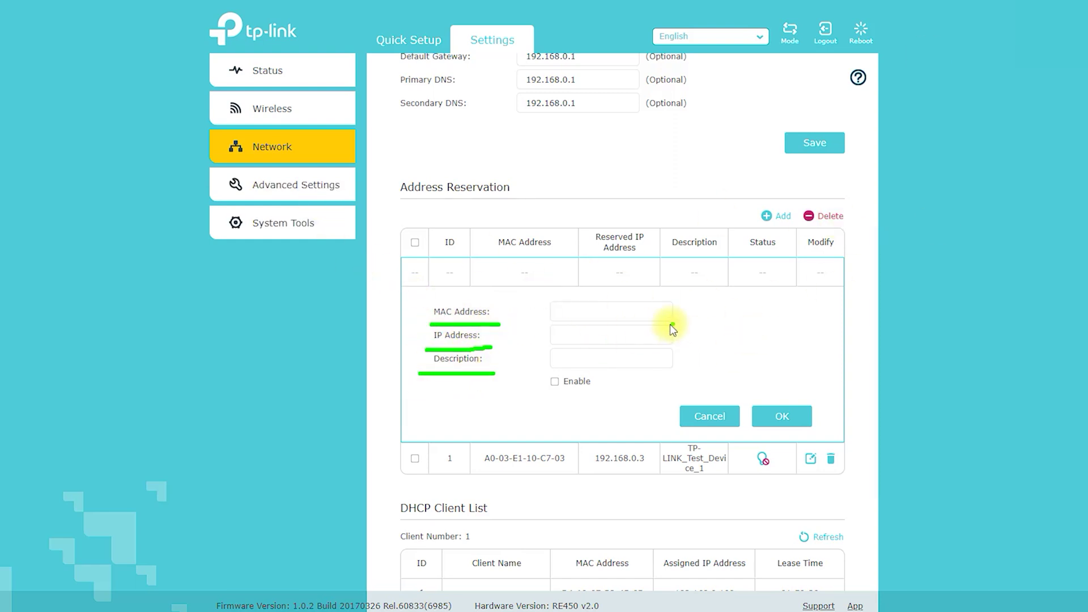
mouse_move(657, 337)
mouse_down()
mouse_move(696, 299)
mouse_move(413, 345)
mouse_move(679, 351)
mouse_up()
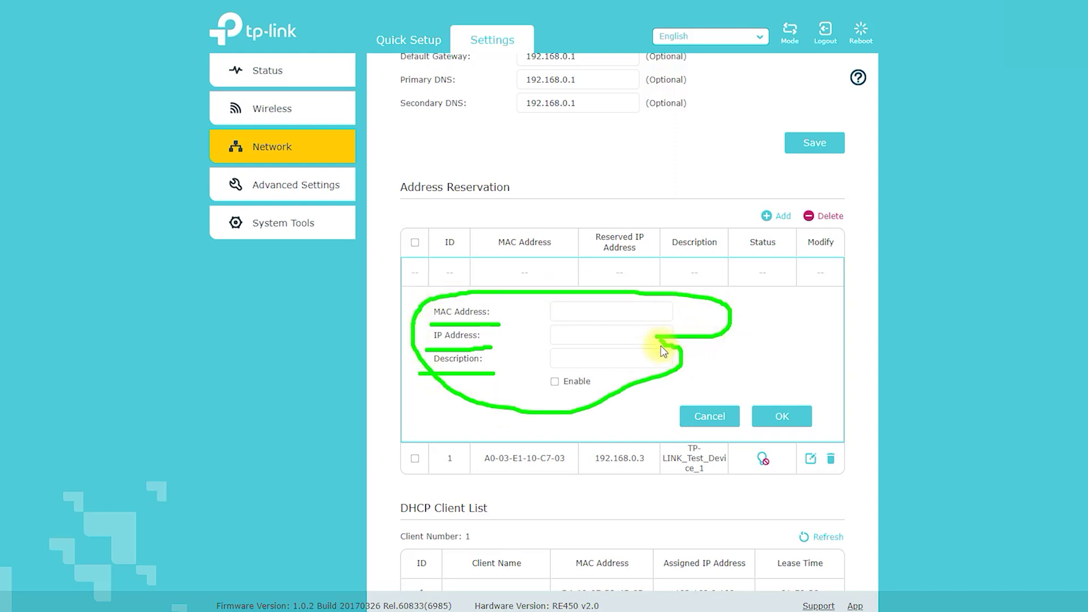
click(542, 373)
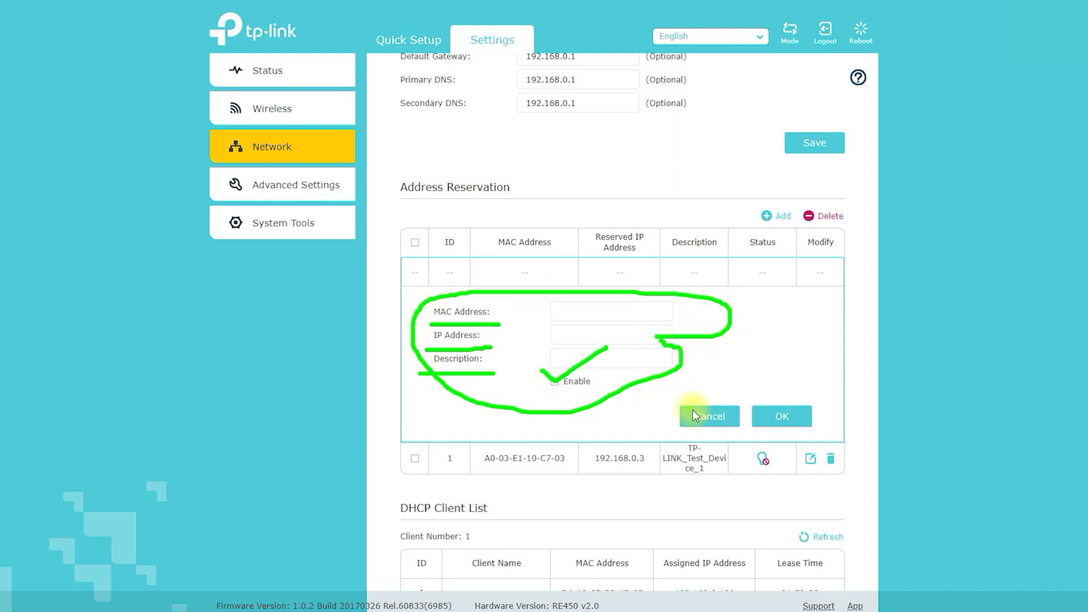
Highlight the reservation form's confirm step, then move on to Advanced Settings
mouse_move(678, 352)
mouse_down()
mouse_move(765, 401)
mouse_move(742, 416)
mouse_move(830, 399)
mouse_move(818, 393)
mouse_up()
click(767, 355)
drag(717, 385, 761, 397)
key(Escape)
scroll(728, 182, up, 3)
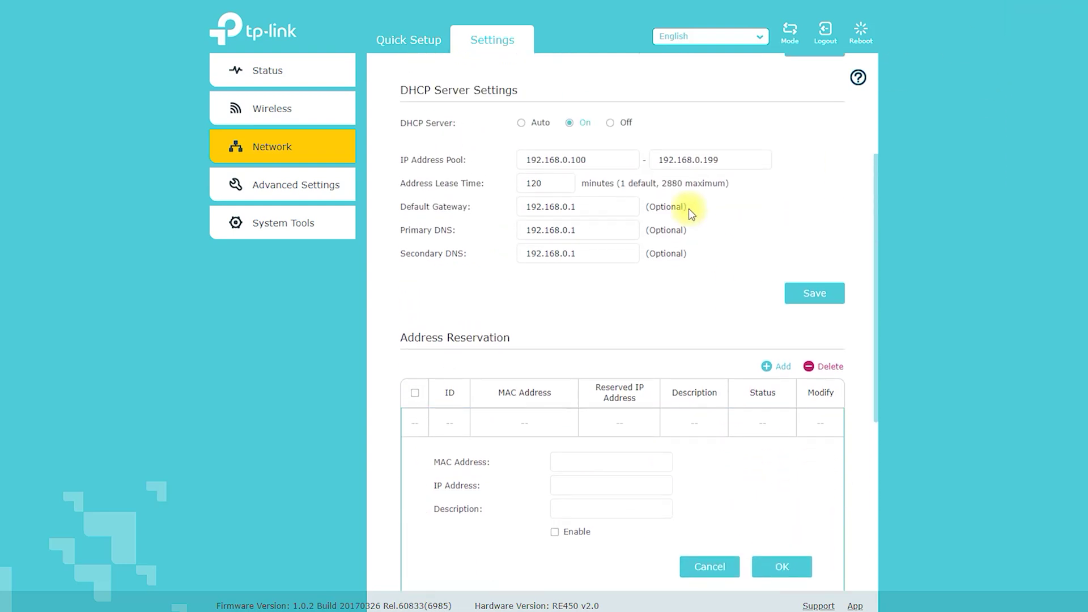
click(317, 191)
Set the Wi-Fi Coverage range to Max
click(294, 225)
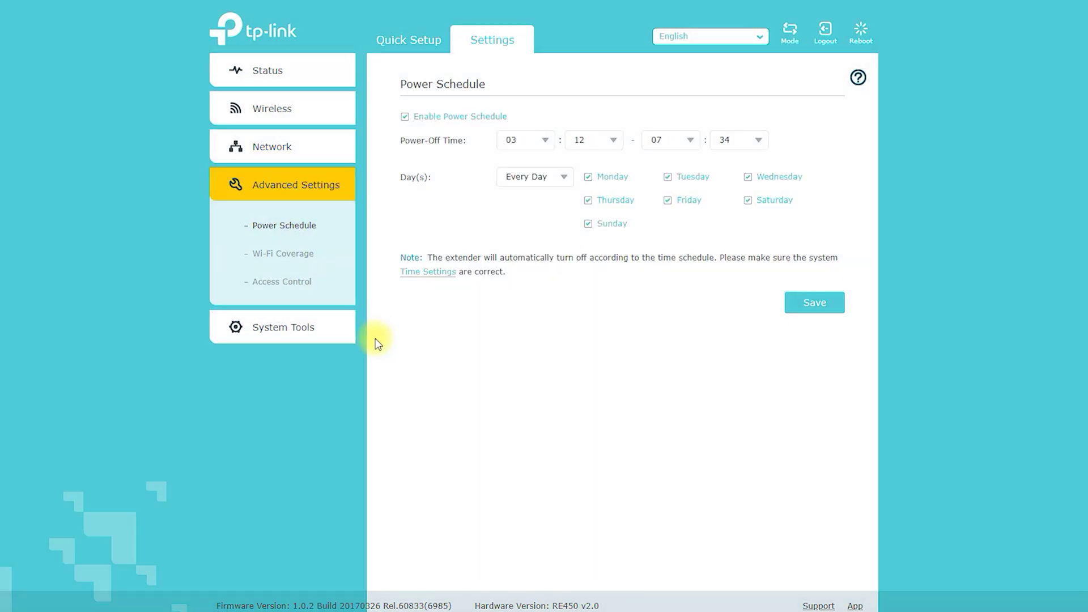
click(283, 253)
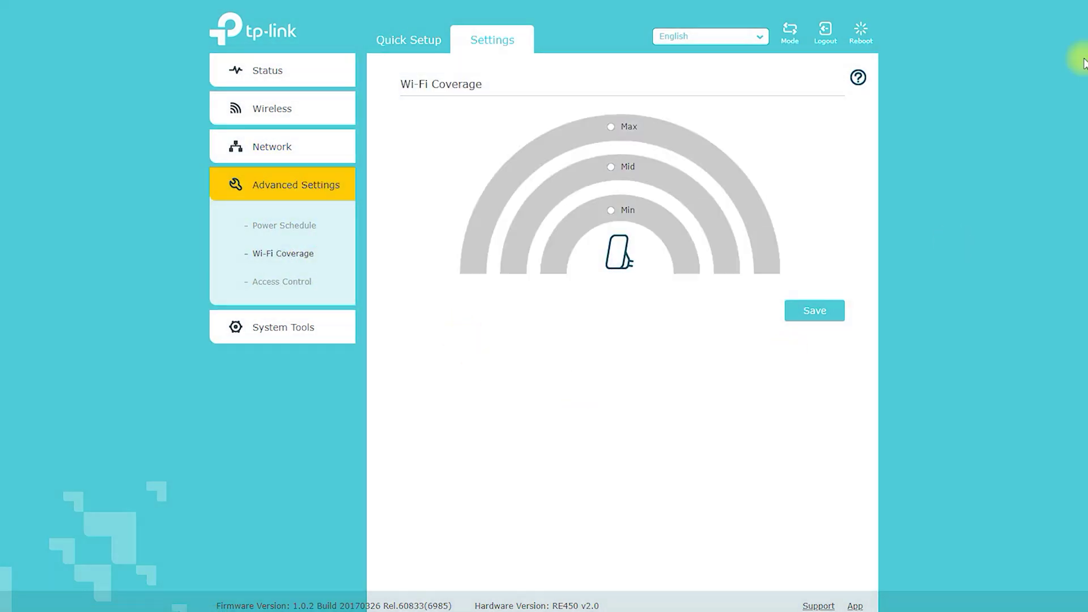
mouse_move(671, 113)
mouse_down()
mouse_move(580, 302)
mouse_move(644, 104)
mouse_up()
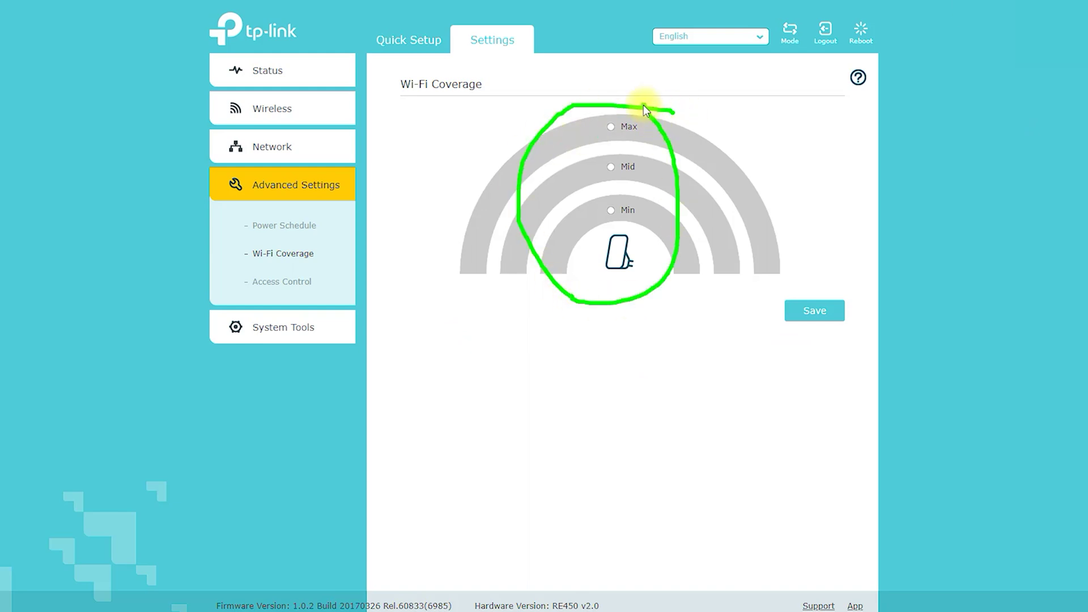
click(614, 129)
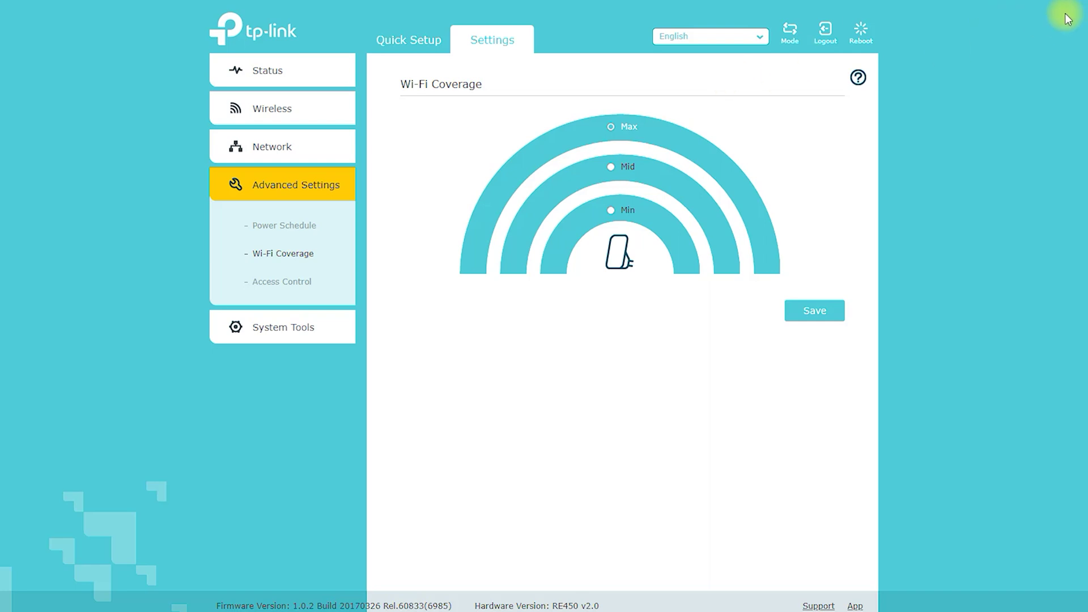
drag(759, 147, 798, 277)
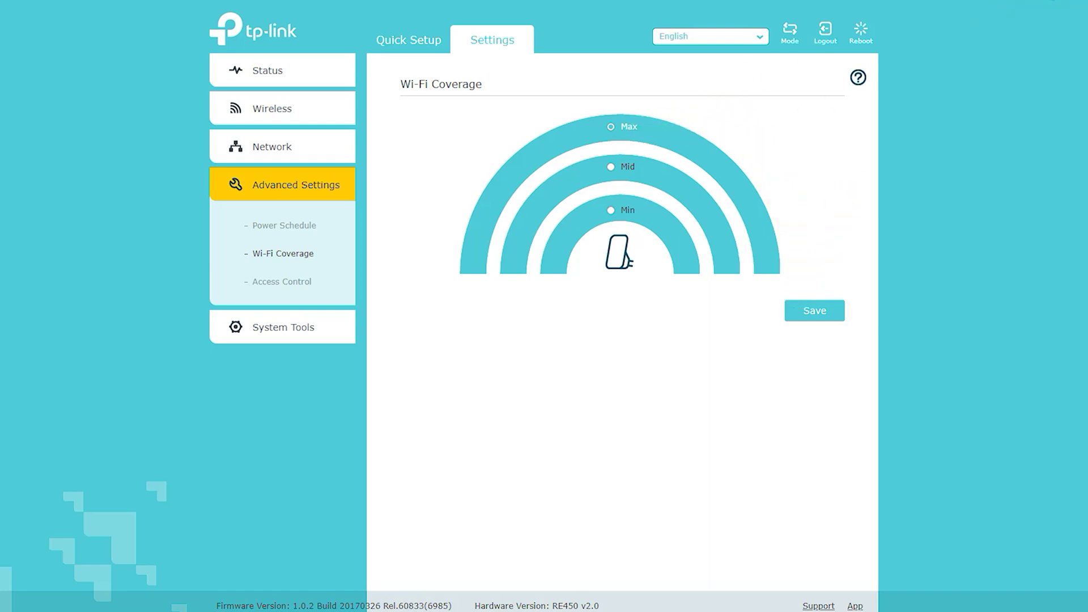
In Blacklist-mode Access Control, try adding a device and dismiss the maximum-entries warning
click(294, 282)
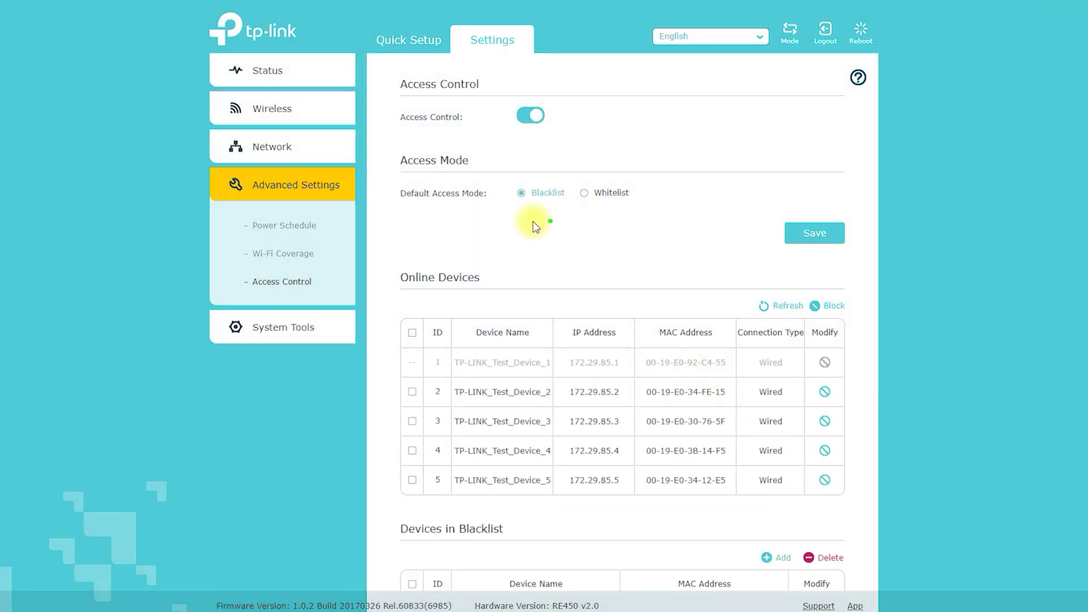
drag(400, 203, 498, 203)
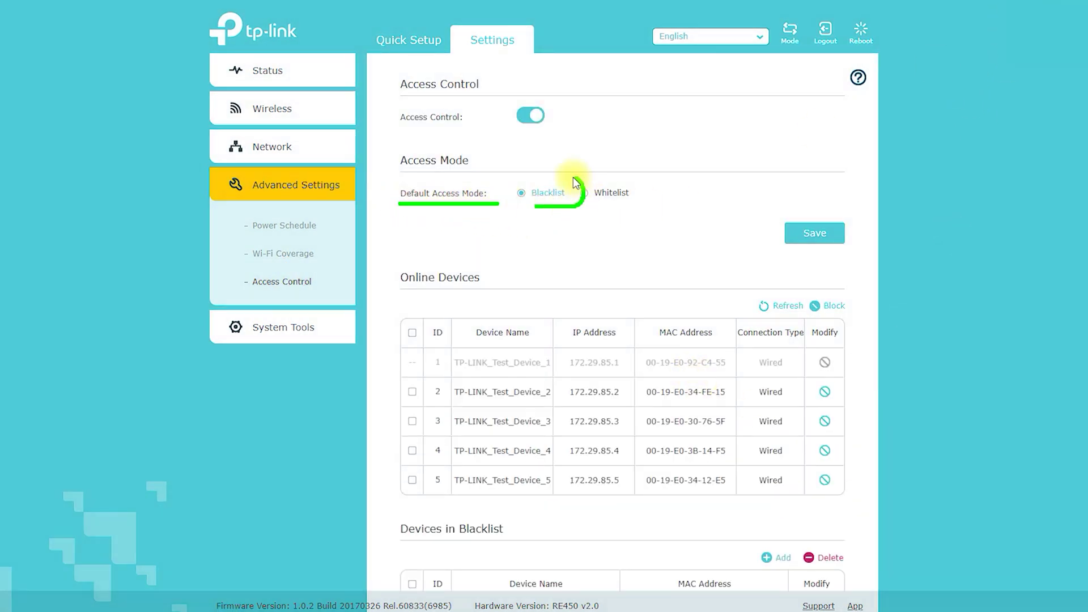
mouse_move(573, 177)
mouse_down()
mouse_move(502, 206)
mouse_move(584, 200)
mouse_up()
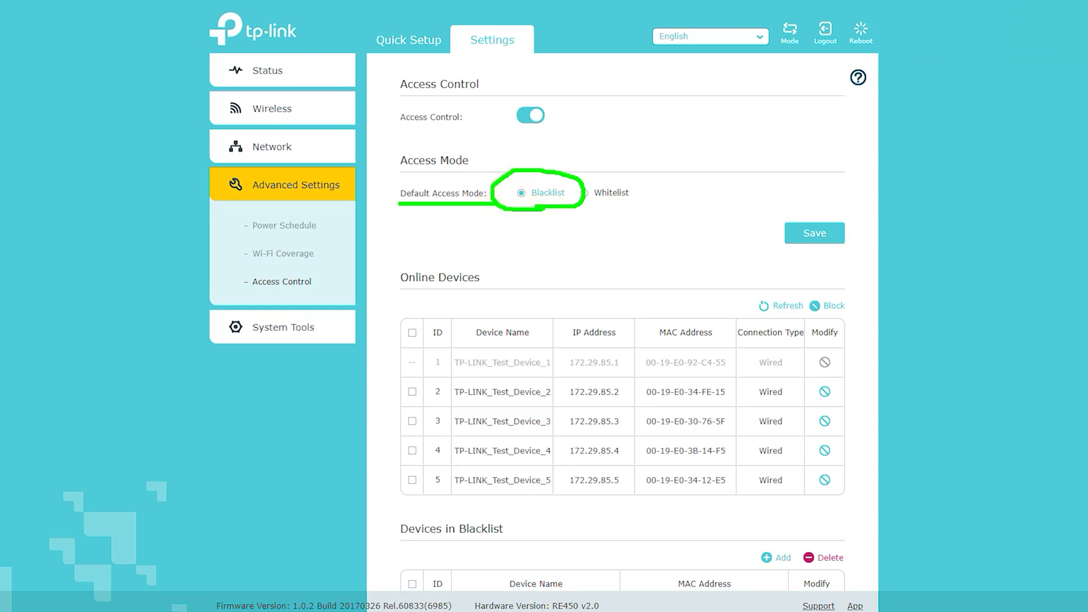
scroll(663, 267, down, 5)
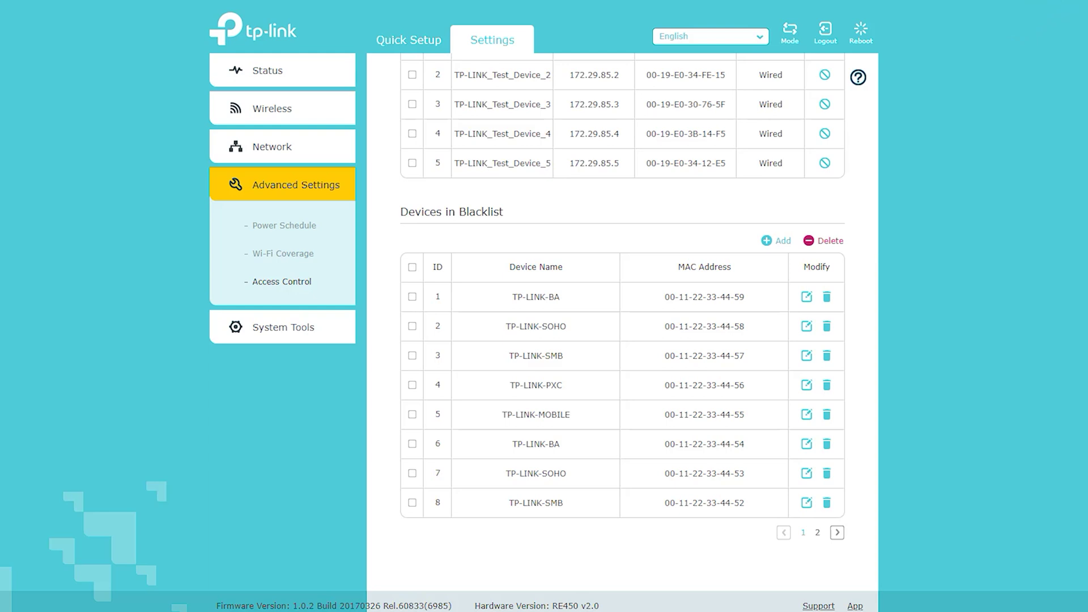
mouse_move(391, 224)
mouse_down()
mouse_move(417, 228)
mouse_move(457, 195)
mouse_move(413, 236)
mouse_move(518, 213)
mouse_move(753, 220)
mouse_move(767, 230)
mouse_move(785, 184)
mouse_up()
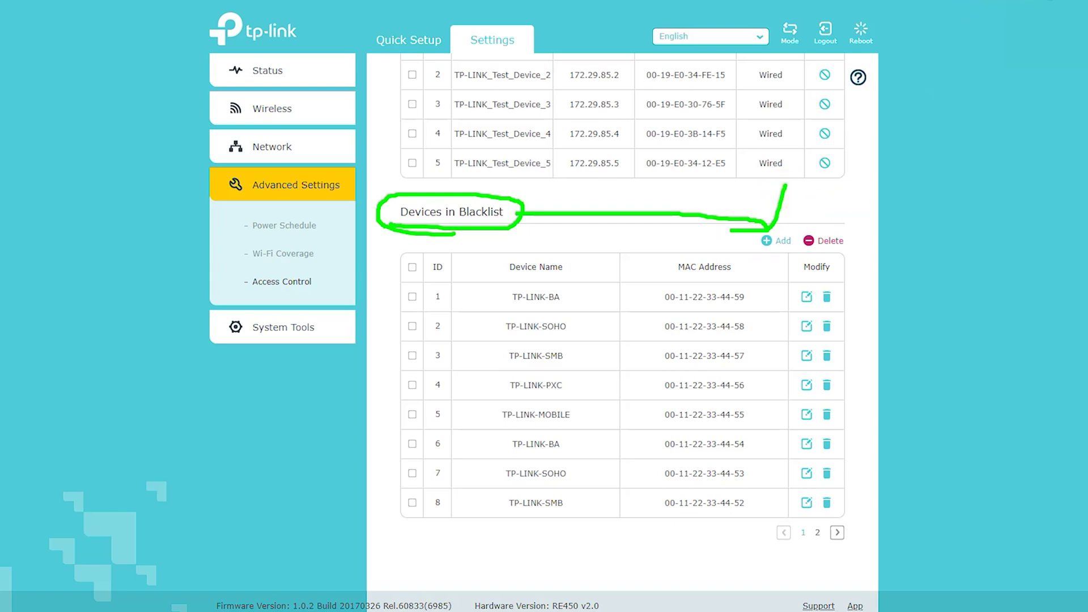
click(773, 240)
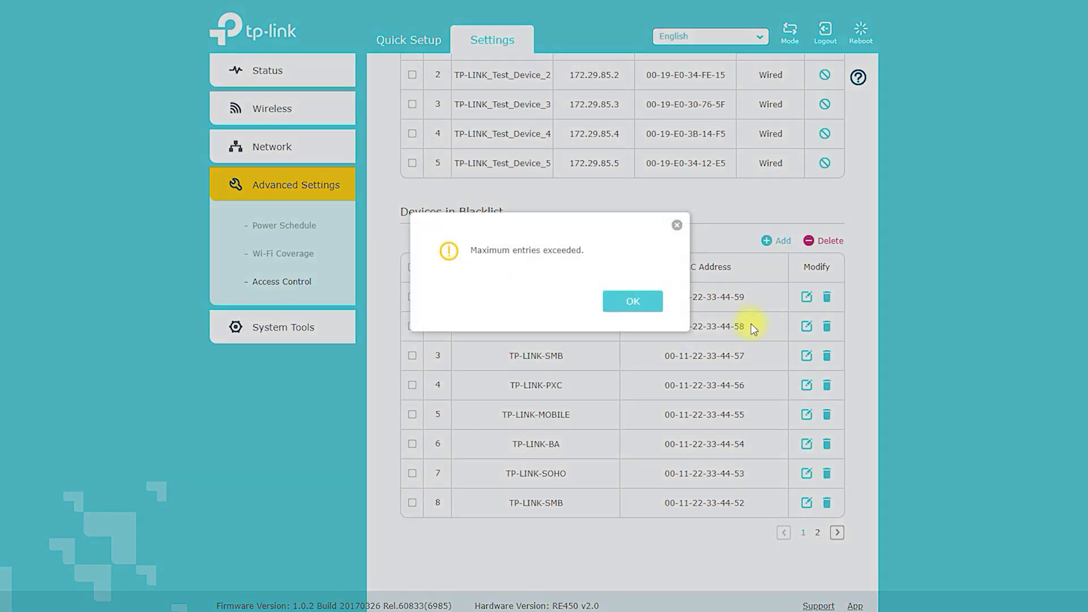
click(676, 230)
click(269, 331)
Visit the Time Settings, LED Control and Firmware Upgrade pages
click(282, 370)
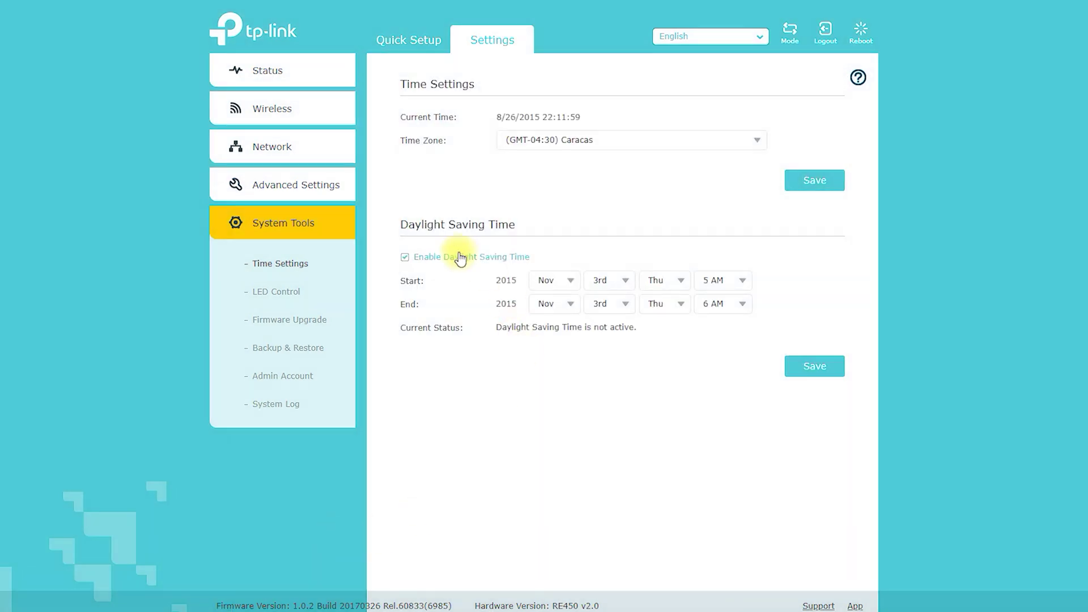
click(265, 296)
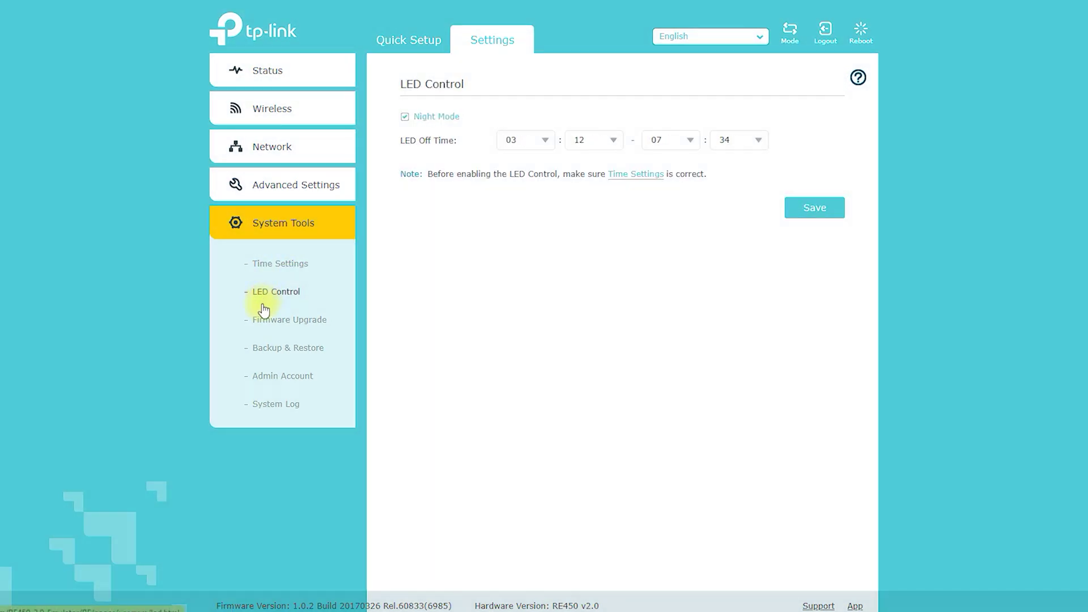
click(264, 316)
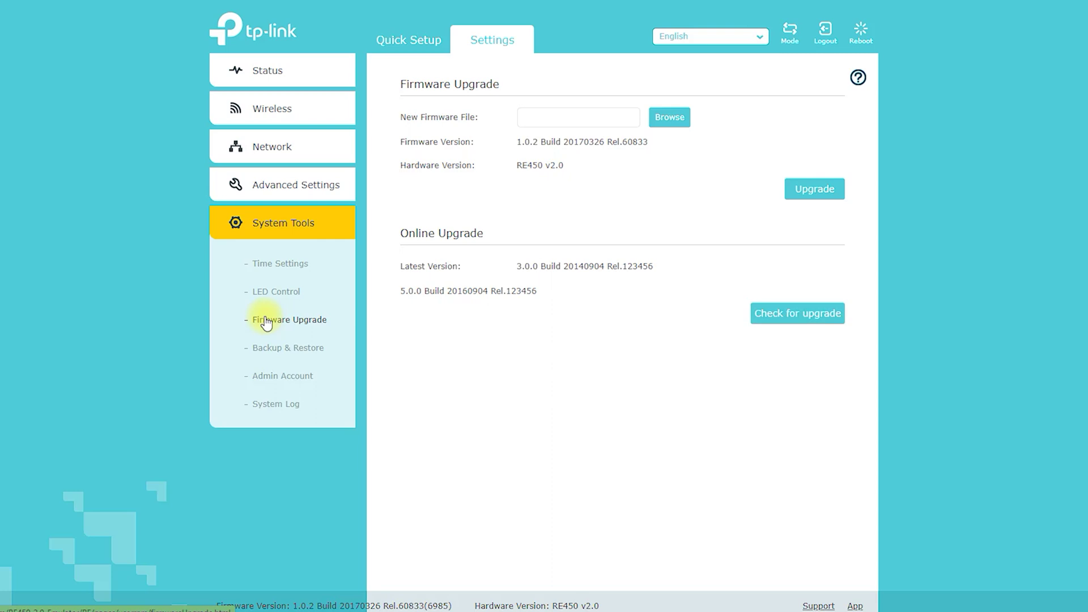
Review Backup & Restore, marking the Backup, Restore and Factory Default Restore sections
click(268, 348)
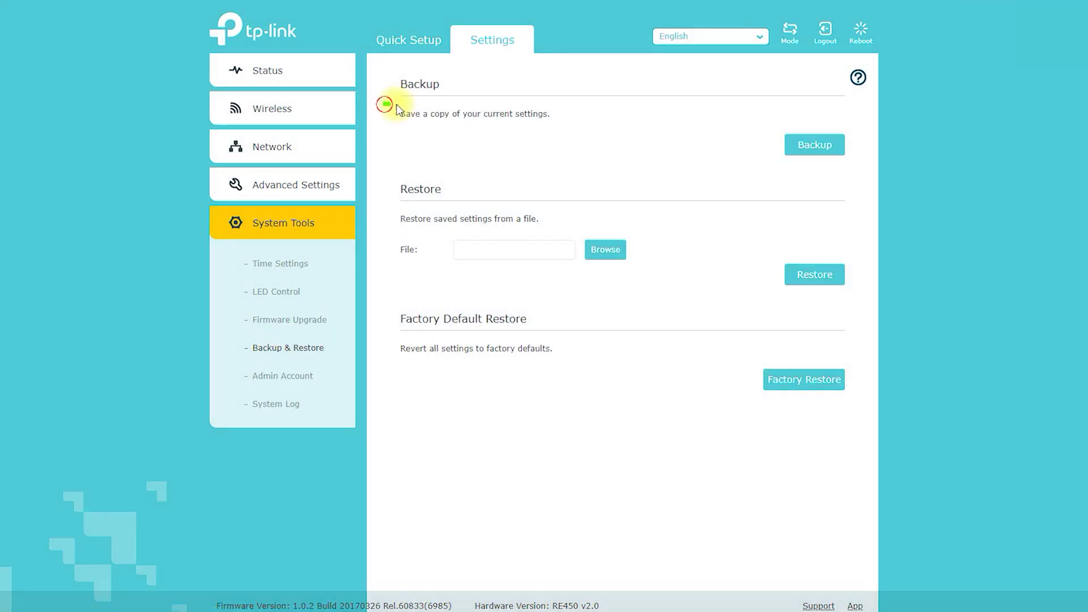
mouse_move(397, 107)
mouse_down()
mouse_move(397, 73)
mouse_move(787, 113)
mouse_move(704, 121)
mouse_up()
mouse_move(406, 194)
mouse_down()
mouse_move(457, 176)
mouse_move(391, 209)
mouse_move(593, 226)
mouse_up()
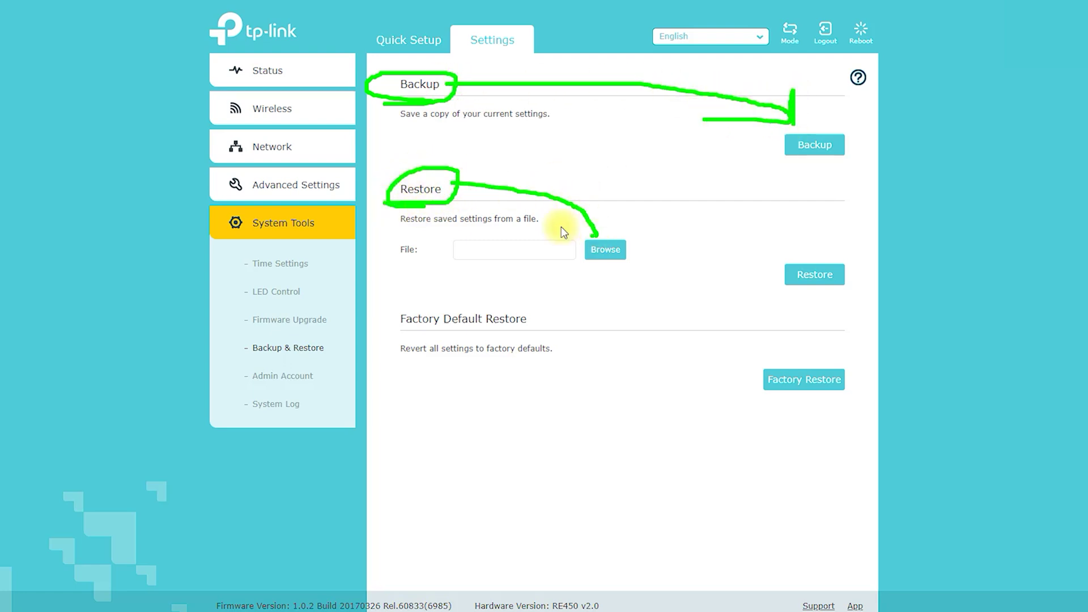
mouse_move(626, 249)
mouse_down()
mouse_move(792, 236)
mouse_move(822, 262)
mouse_up()
drag(798, 250, 821, 262)
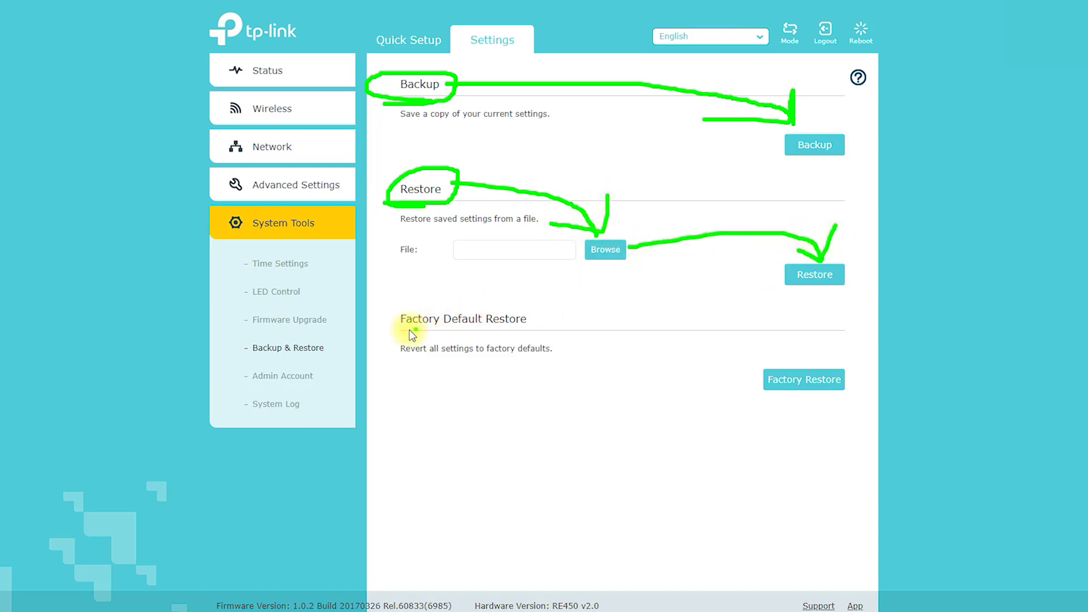
mouse_move(393, 331)
mouse_down()
mouse_move(529, 336)
mouse_move(389, 308)
mouse_move(573, 323)
mouse_move(626, 316)
mouse_move(782, 358)
mouse_up()
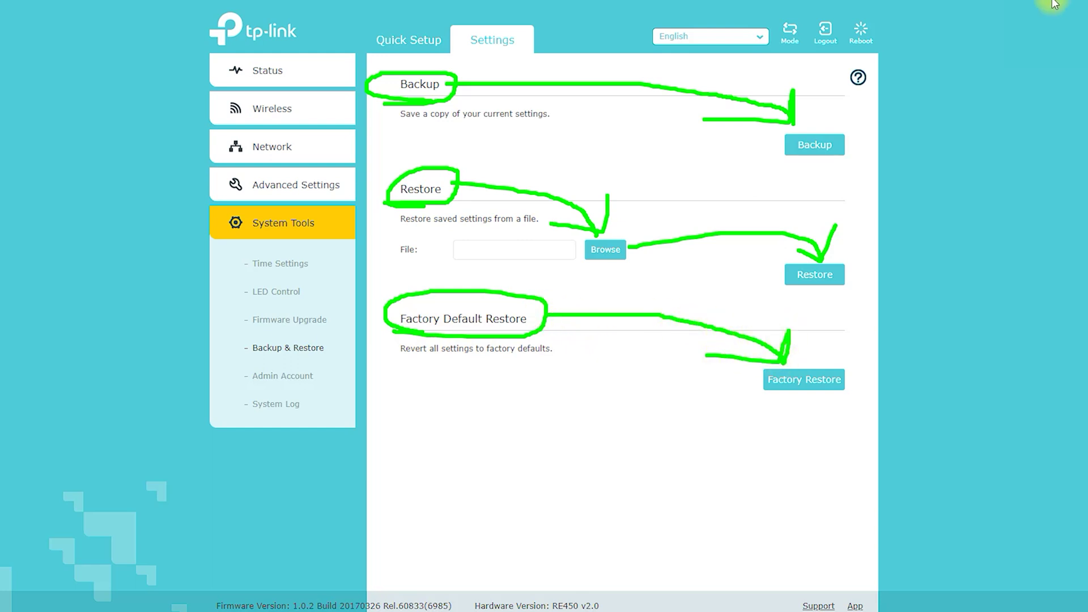
Revisit Time Settings, then view the Admin Account page and the System Log
click(278, 276)
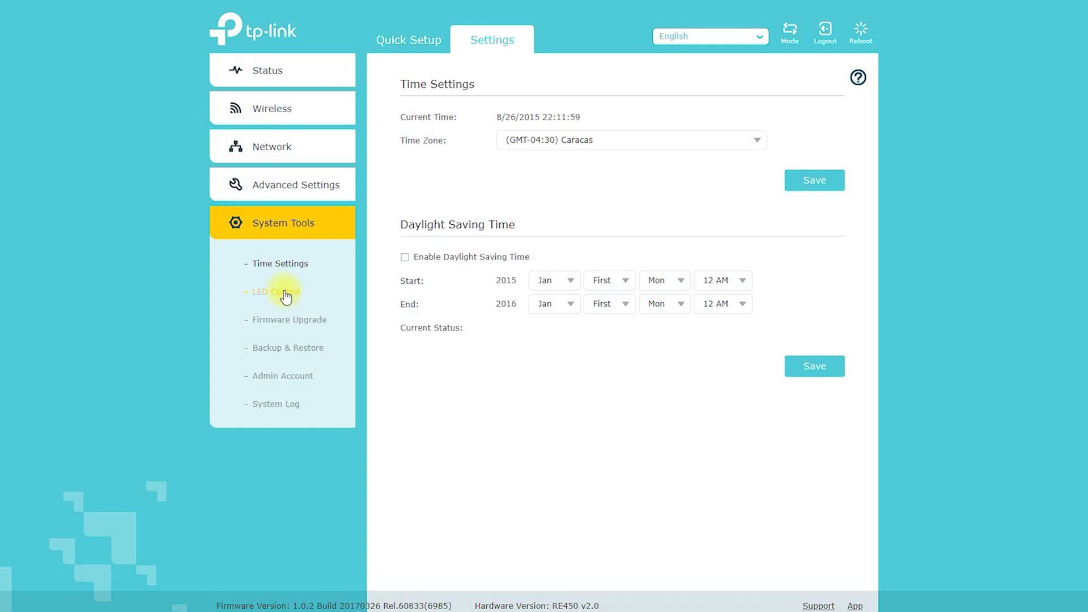
click(288, 376)
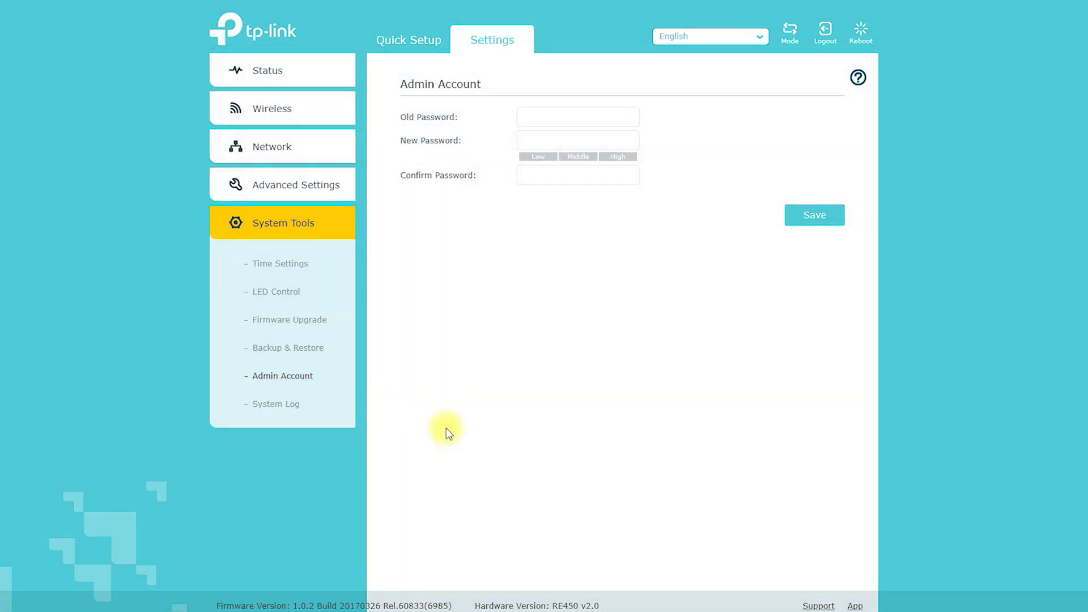
mouse_move(403, 97)
mouse_down()
mouse_move(503, 79)
mouse_move(395, 94)
mouse_up()
click(303, 403)
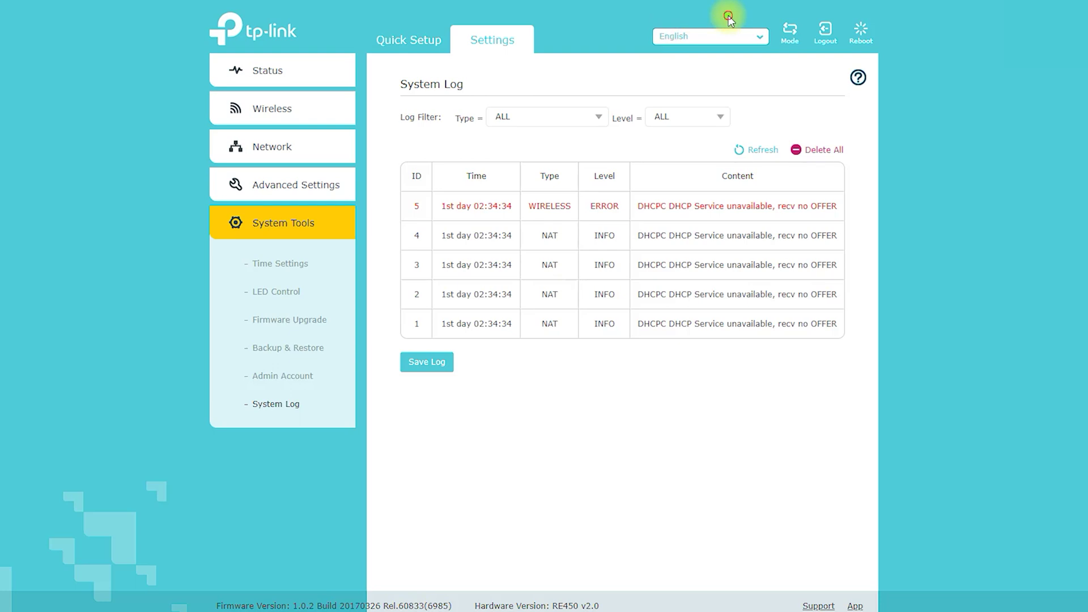
Browse the list of available interface languages
mouse_move(728, 17)
mouse_down()
mouse_move(663, 65)
mouse_move(771, 25)
mouse_move(731, 10)
mouse_up()
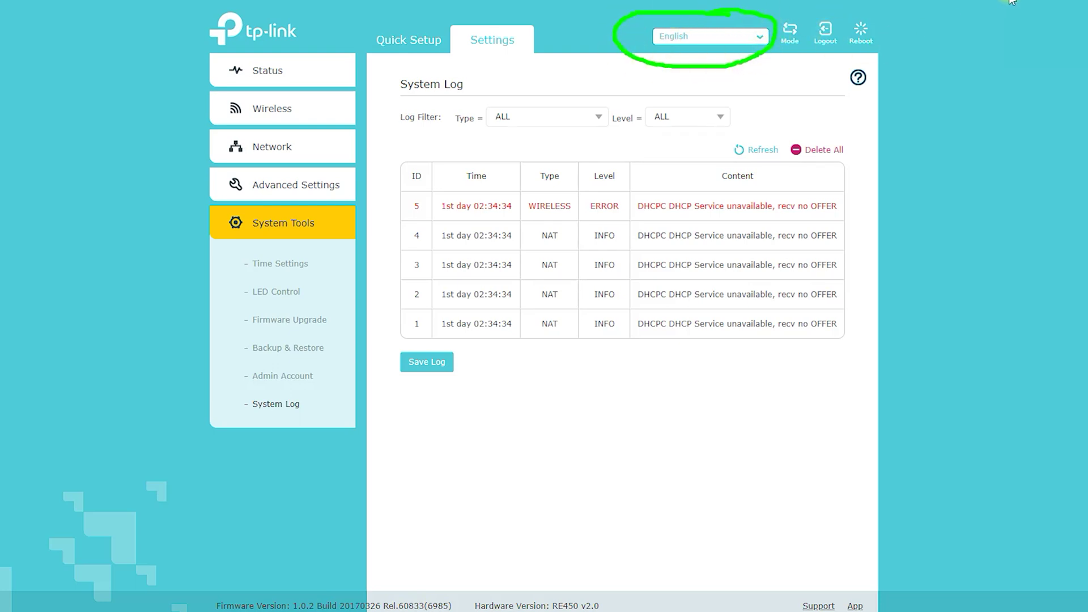
click(762, 43)
scroll(731, 114, down, 3)
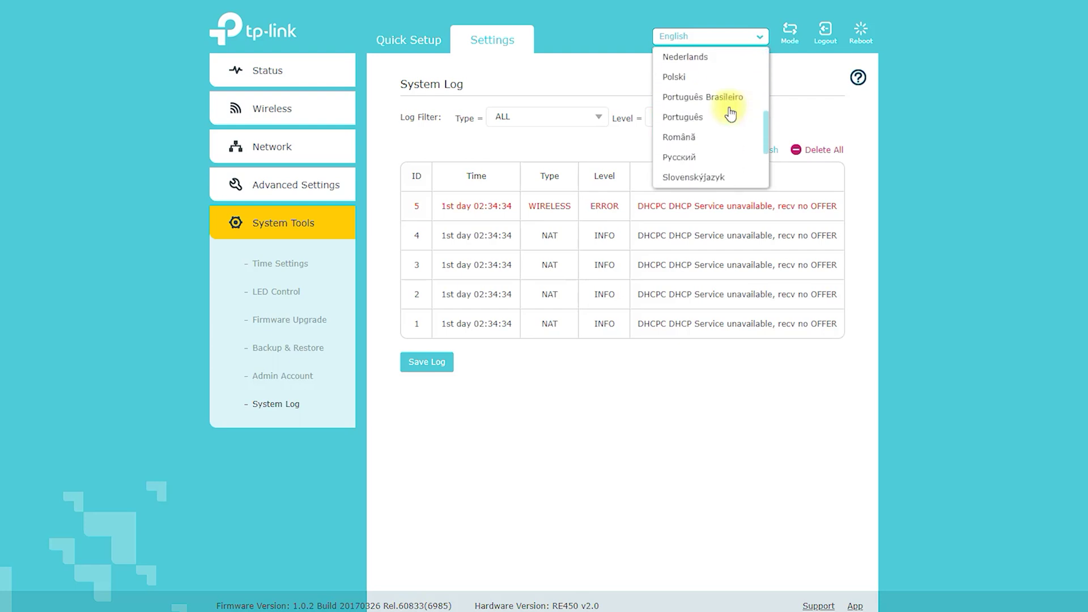
scroll(730, 116, down, 3)
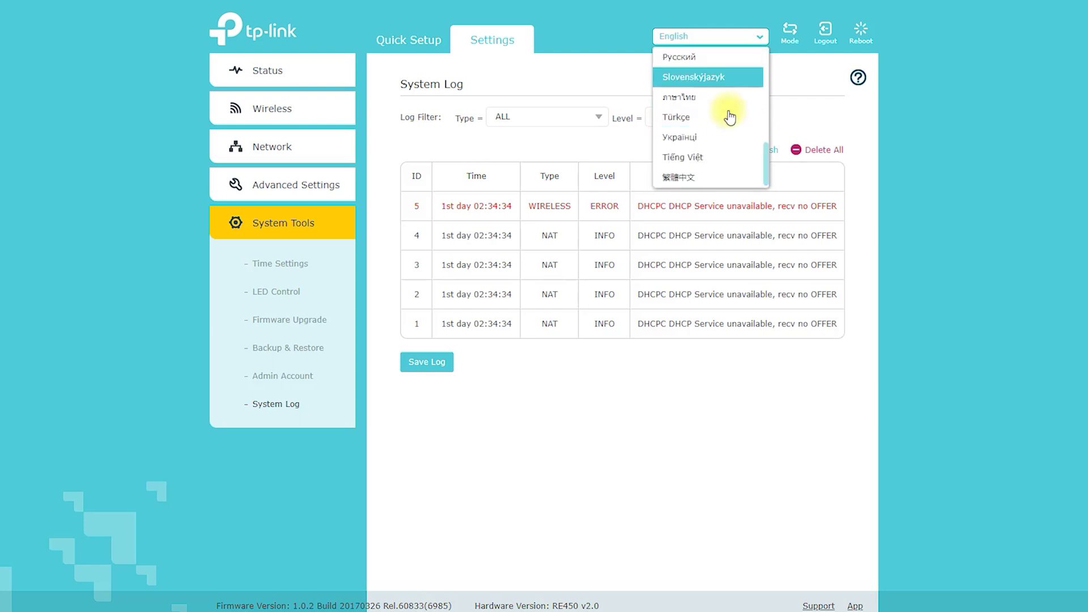